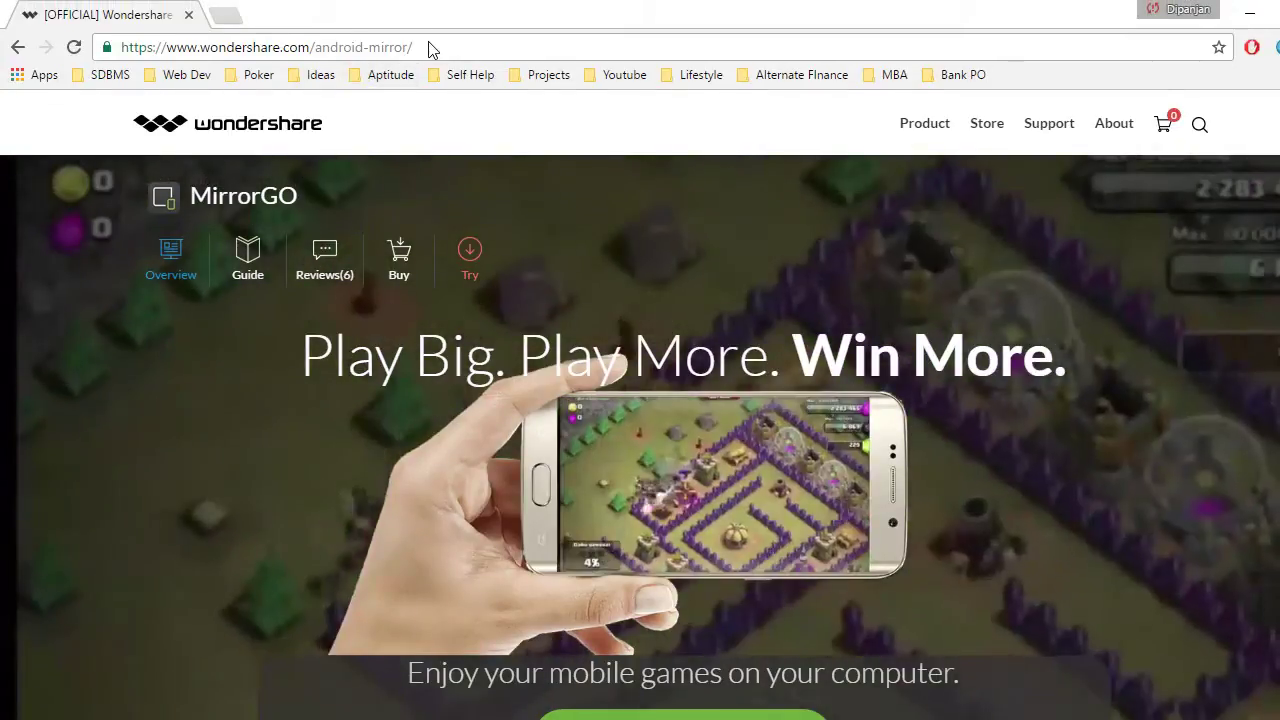
Download the MirrorGo installer from the Wondershare android-mirror page.
left_click_drag(430, 47, 100, 45)
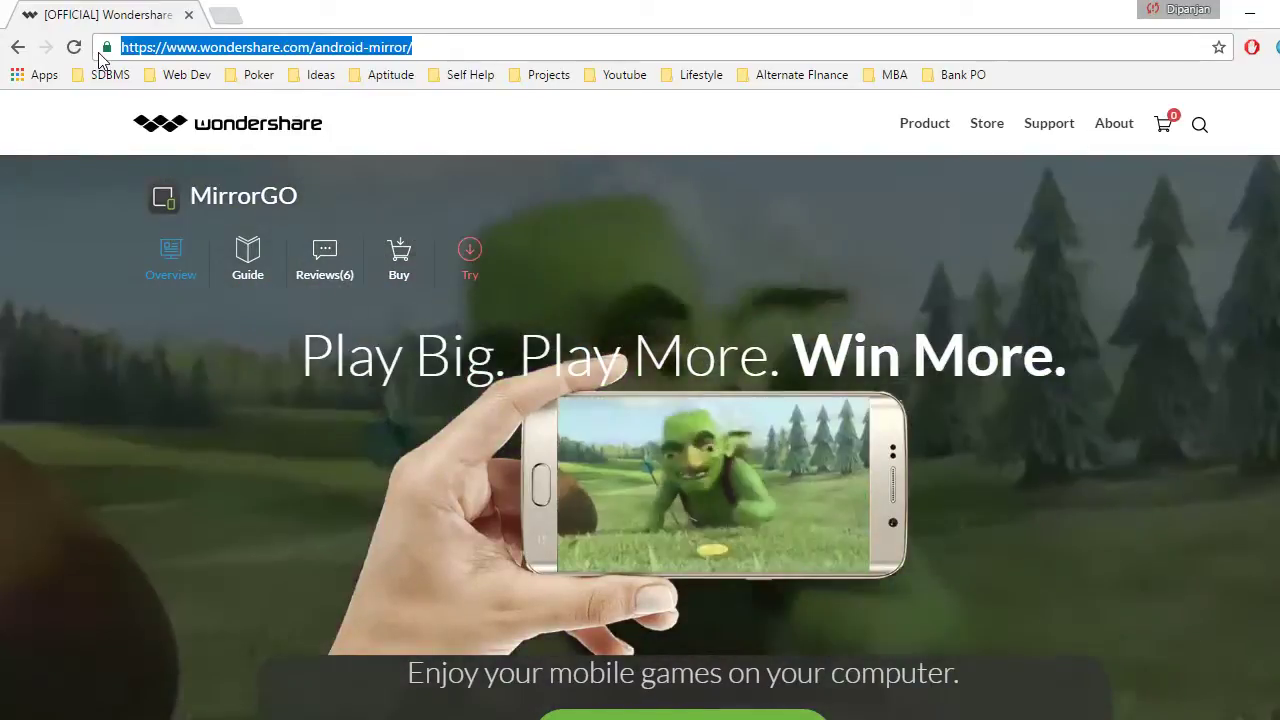
scroll(675, 511, "down", 5)
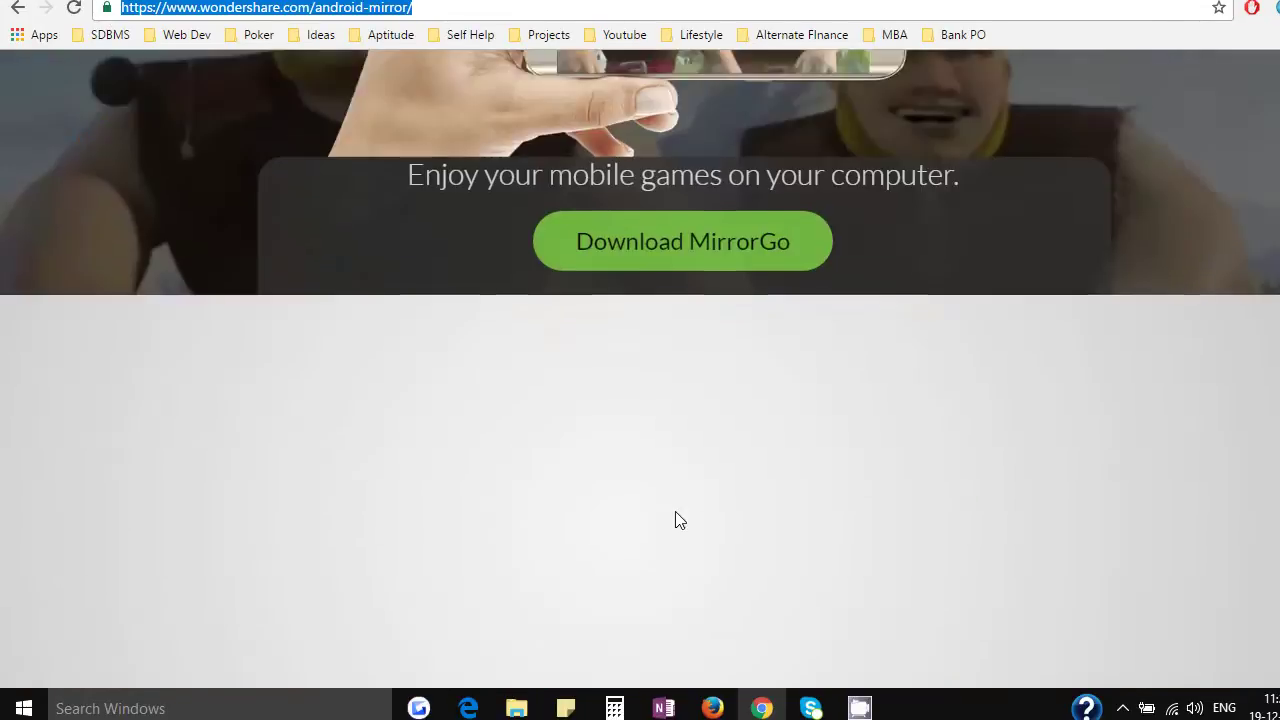
scroll(697, 271, "up", 5)
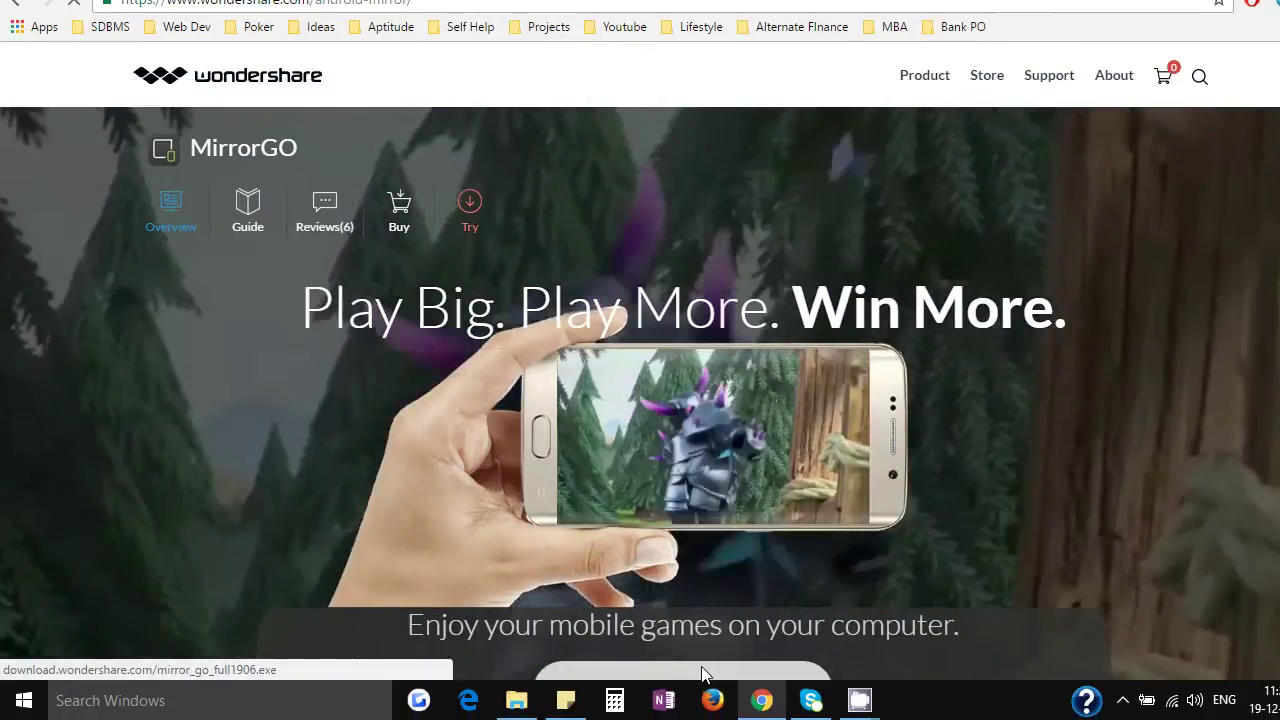
left_click(703, 680)
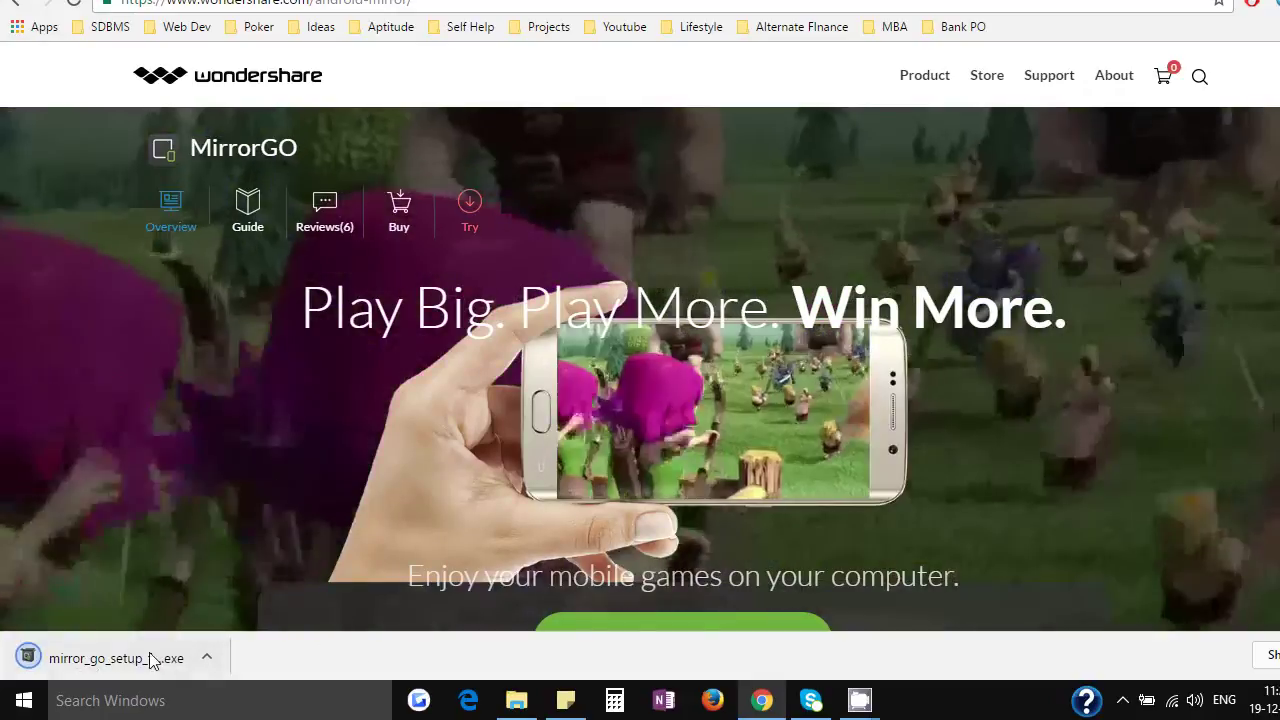
Run the downloaded MirrorGo setup, decline overwriting the existing installation, and close the installer.
left_click(145, 657)
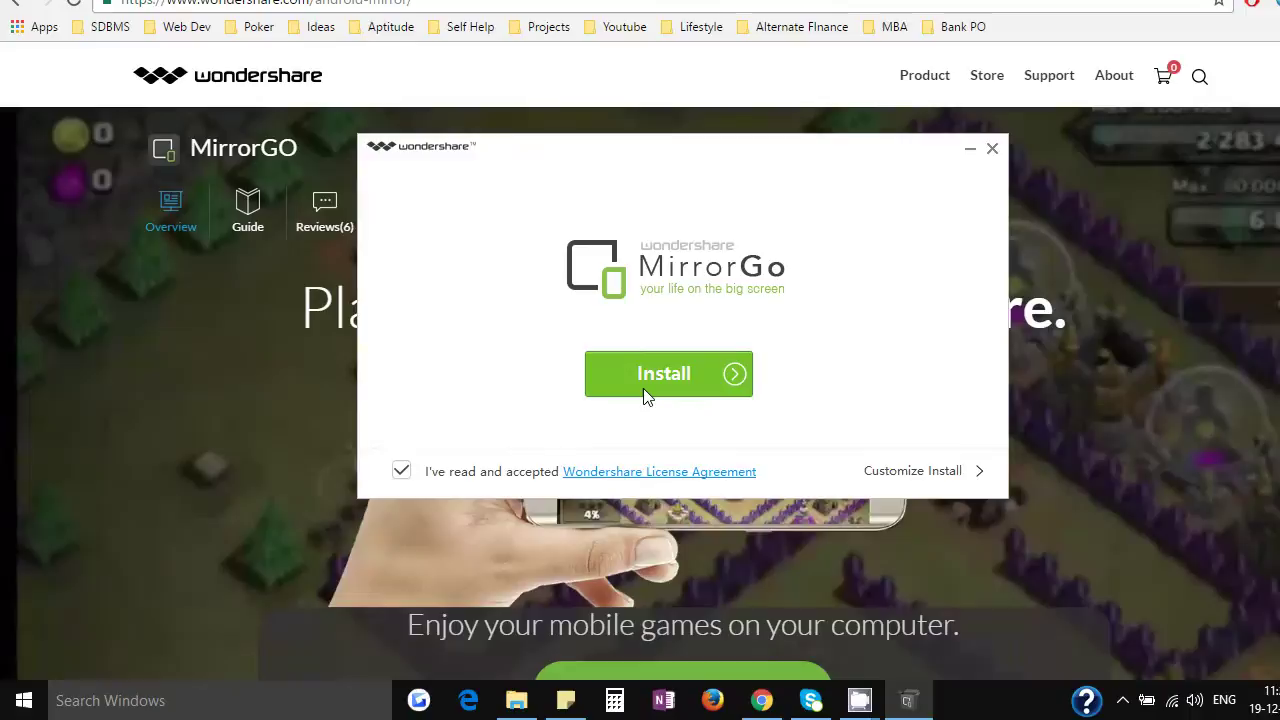
left_click(643, 388)
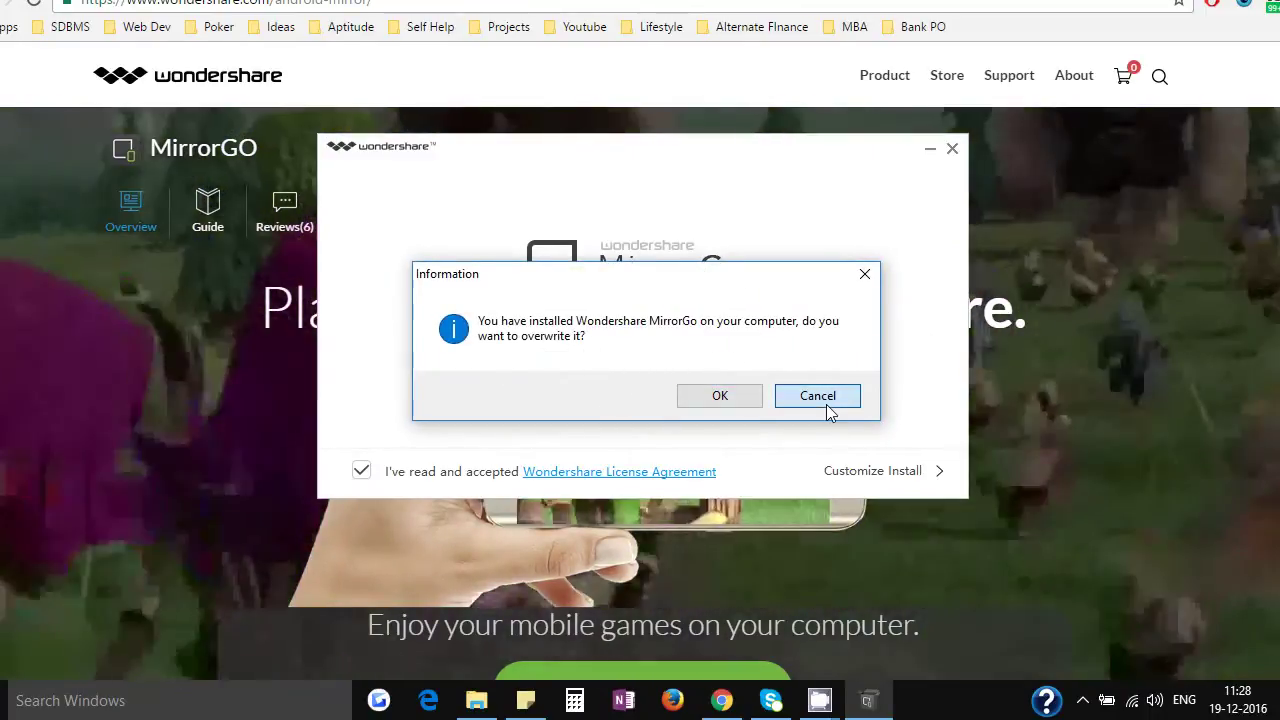
left_click(866, 402)
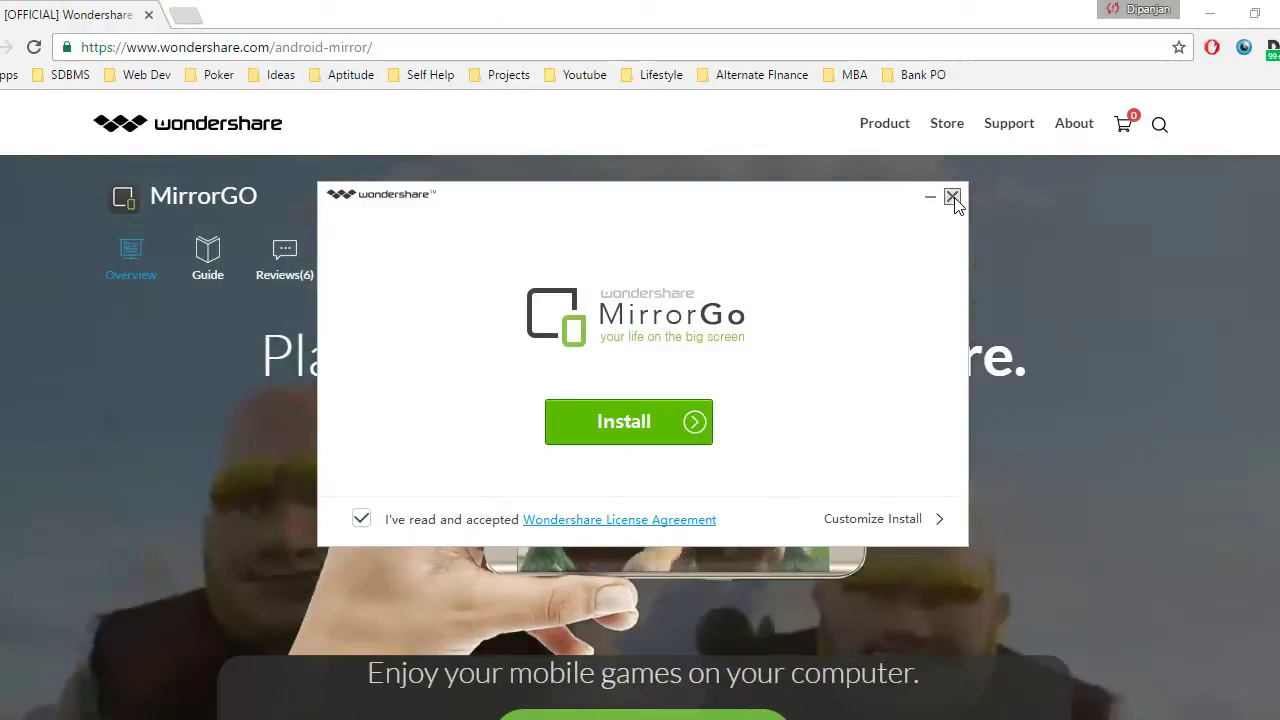
left_click(952, 197)
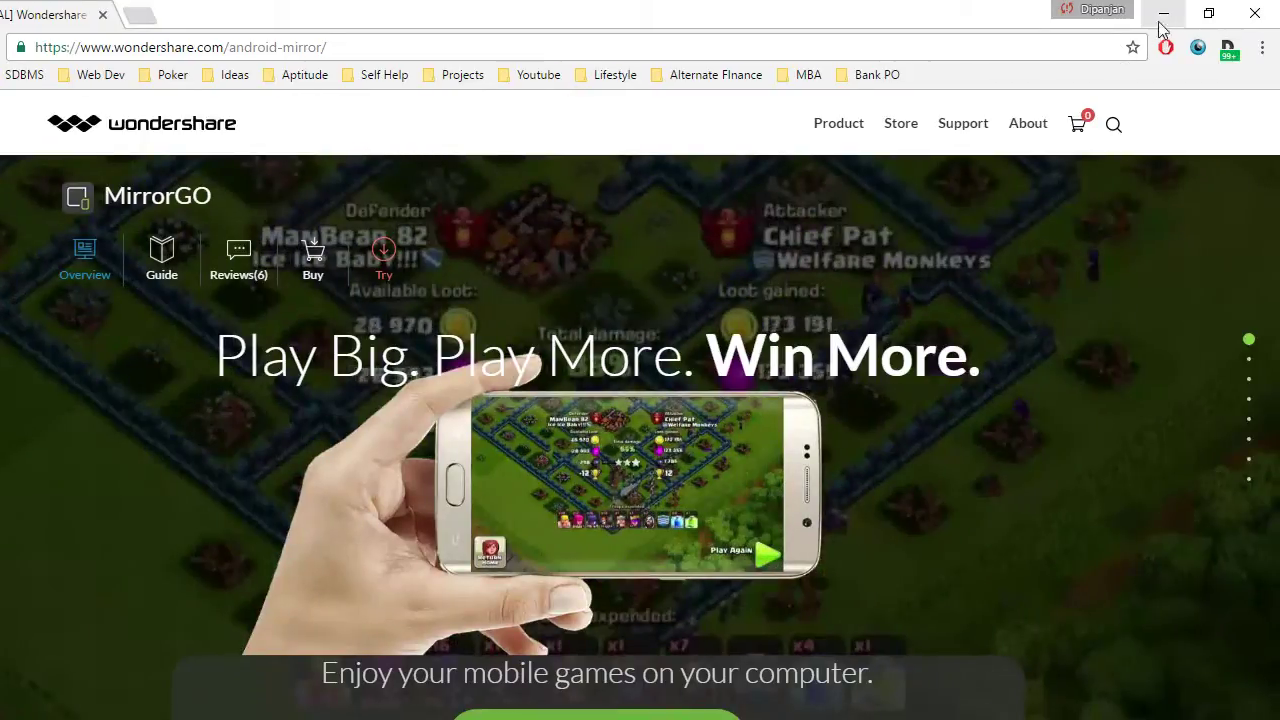
left_click(1163, 14)
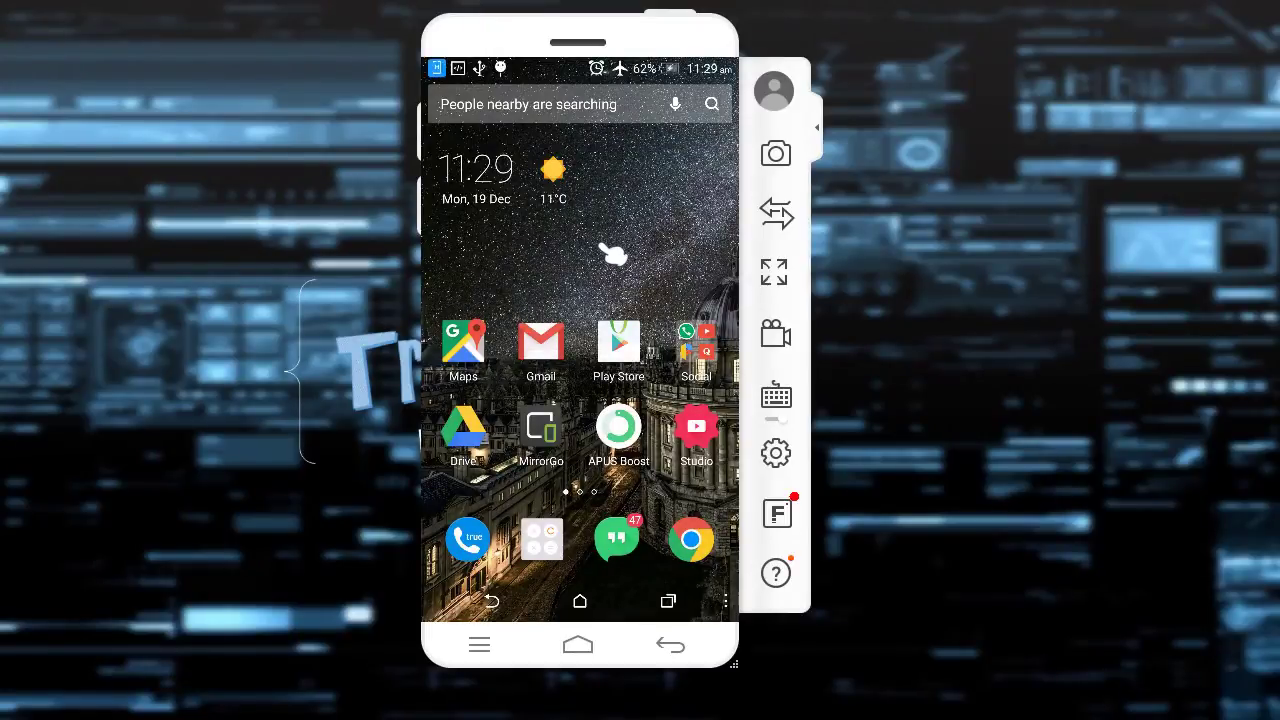
Open the mirrored phone's settings and activate the Build number entry in its detailed software information.
scroll(612, 254, "down", 1)
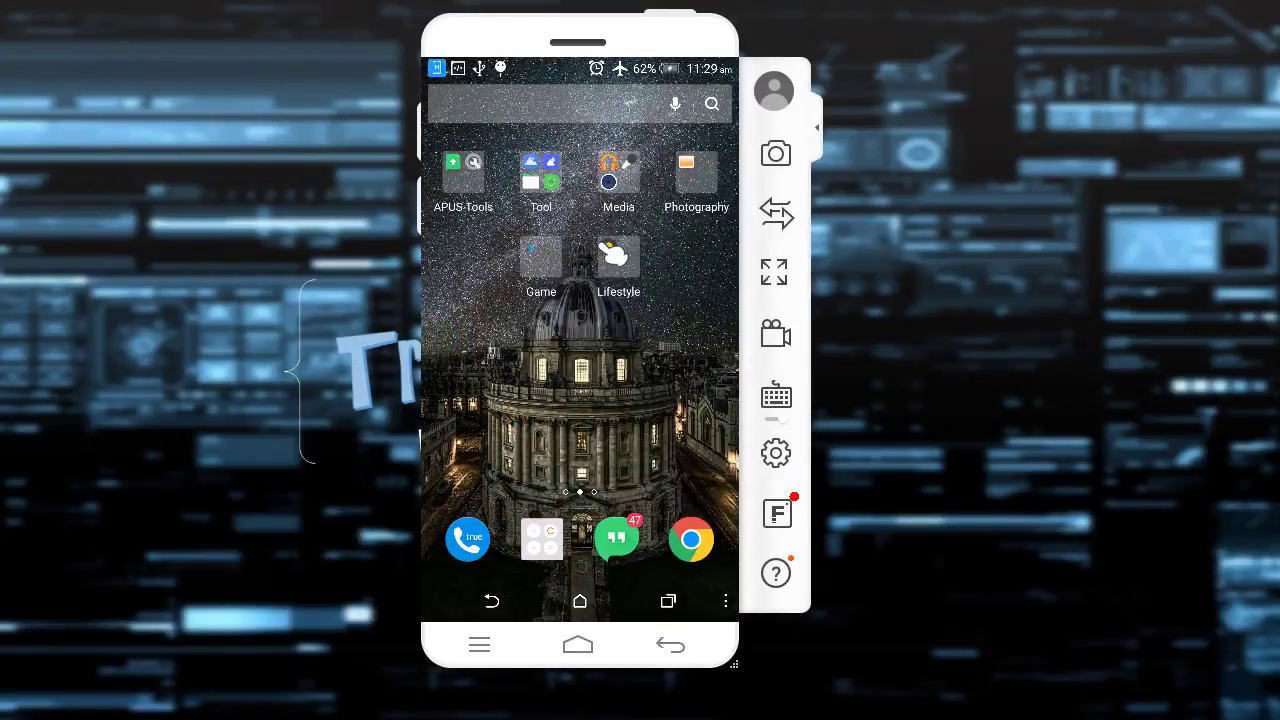
scroll(613, 255, "up", 1)
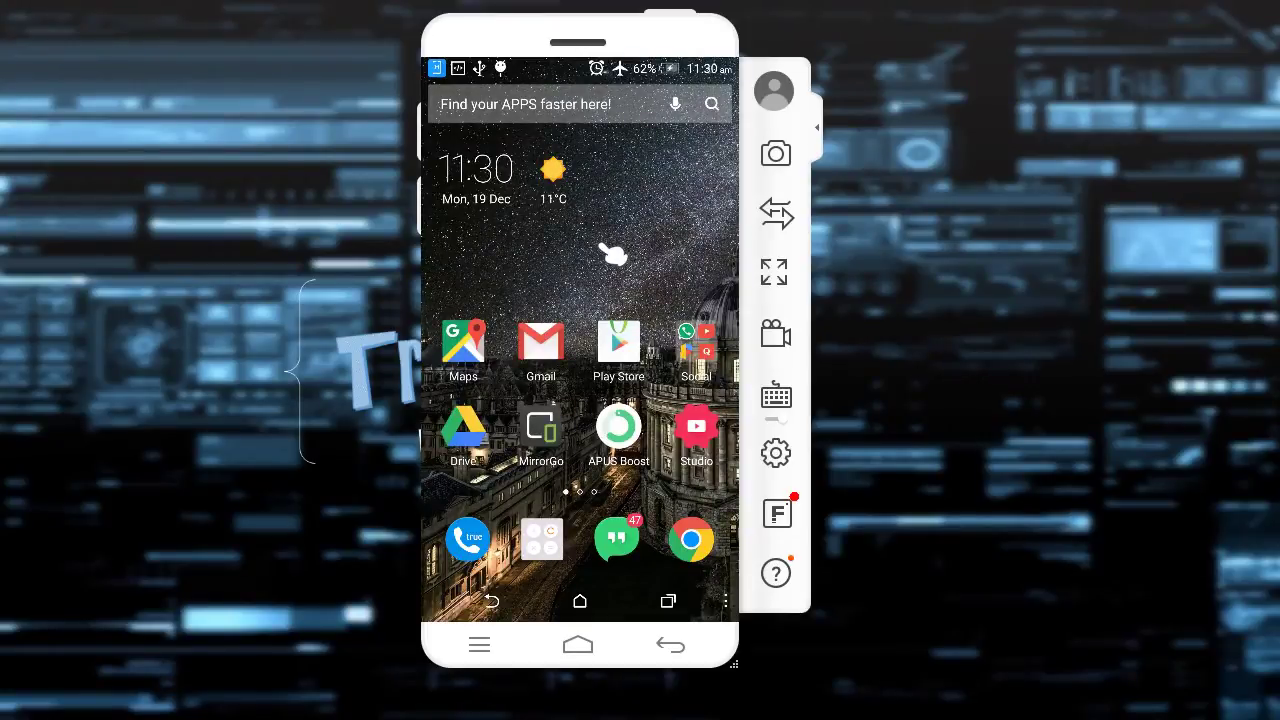
left_click(612, 254)
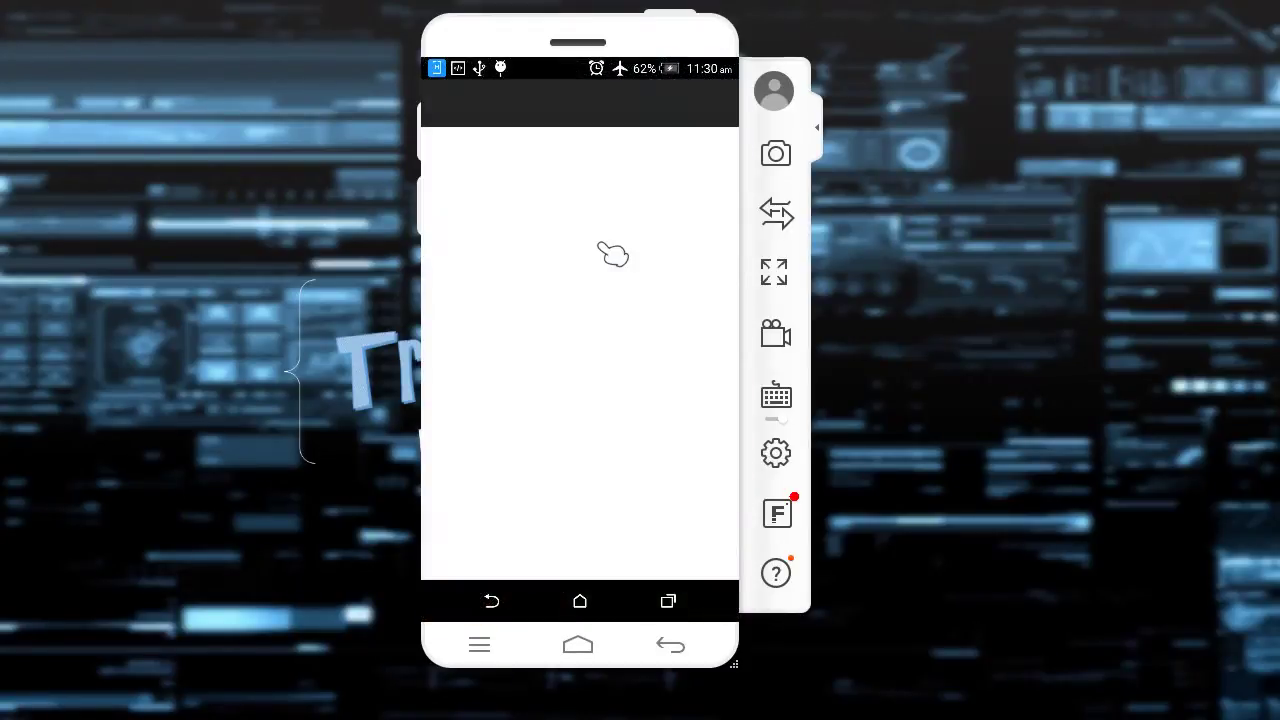
scroll(612, 254, "down", 10)
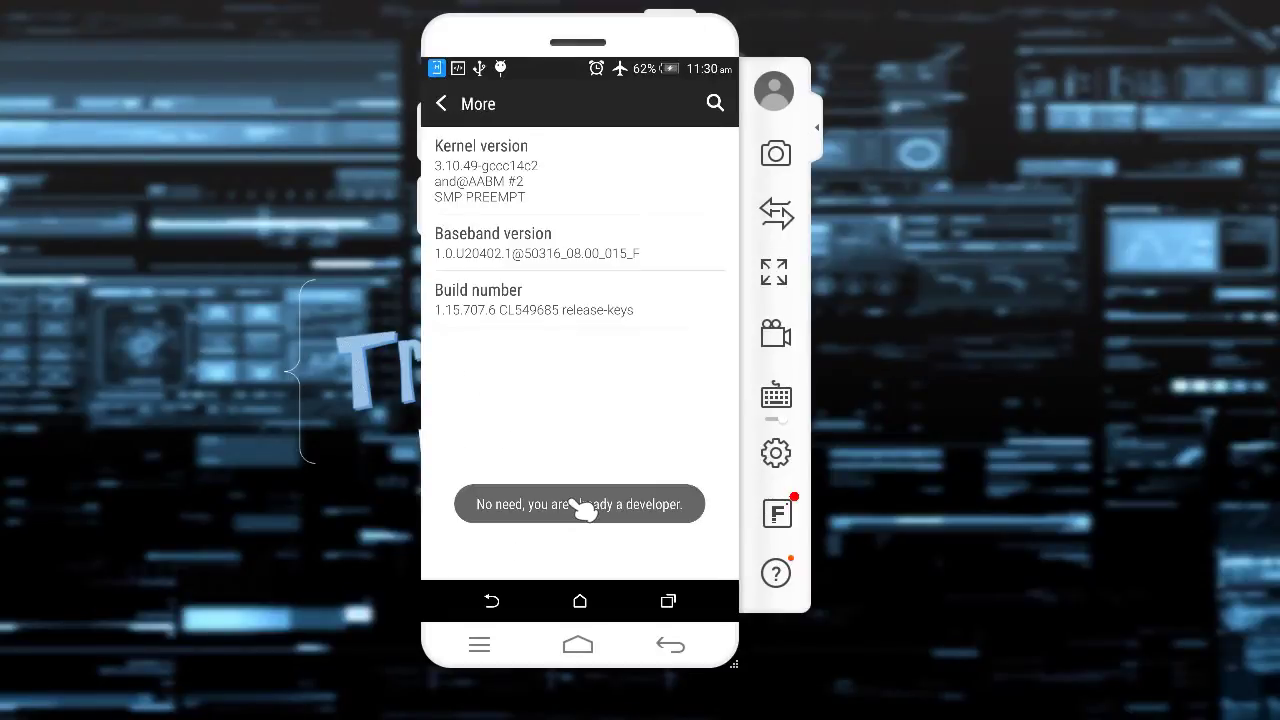
Go back to the phone's About page, reopen the detailed software information, and activate Build number repeatedly for developer mode.
key("Escape")
key("Escape")
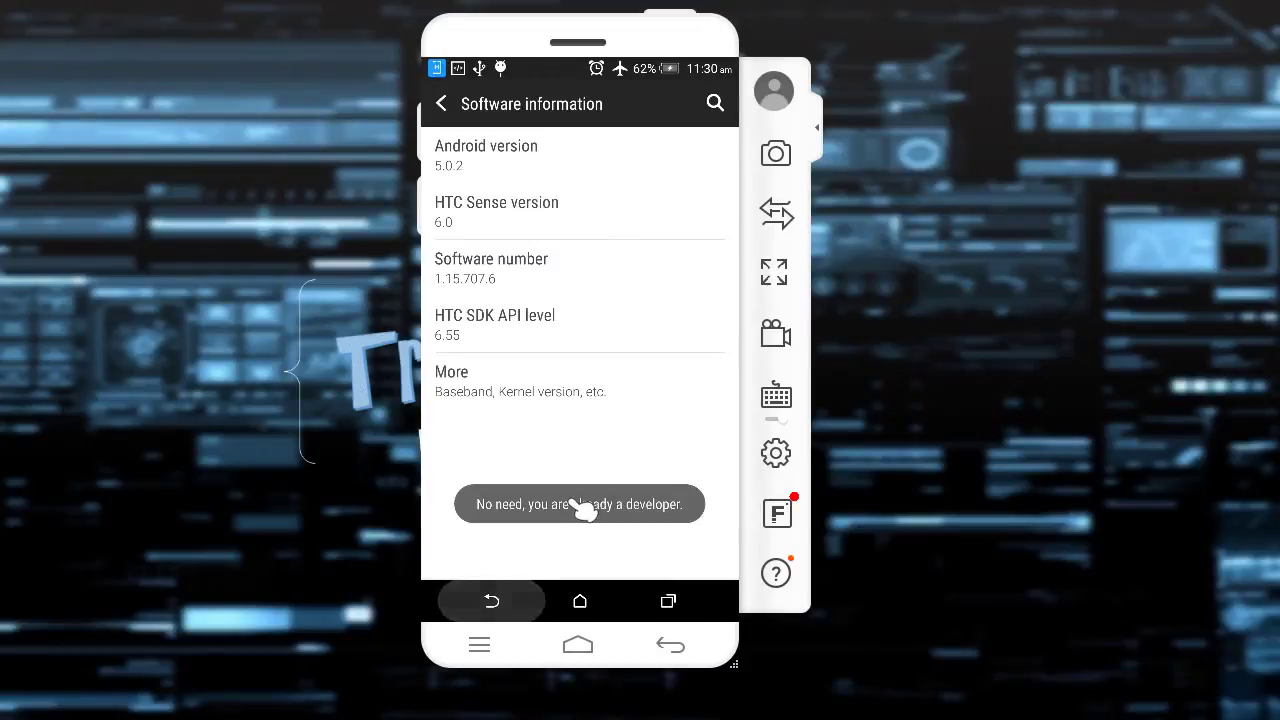
key("Return")
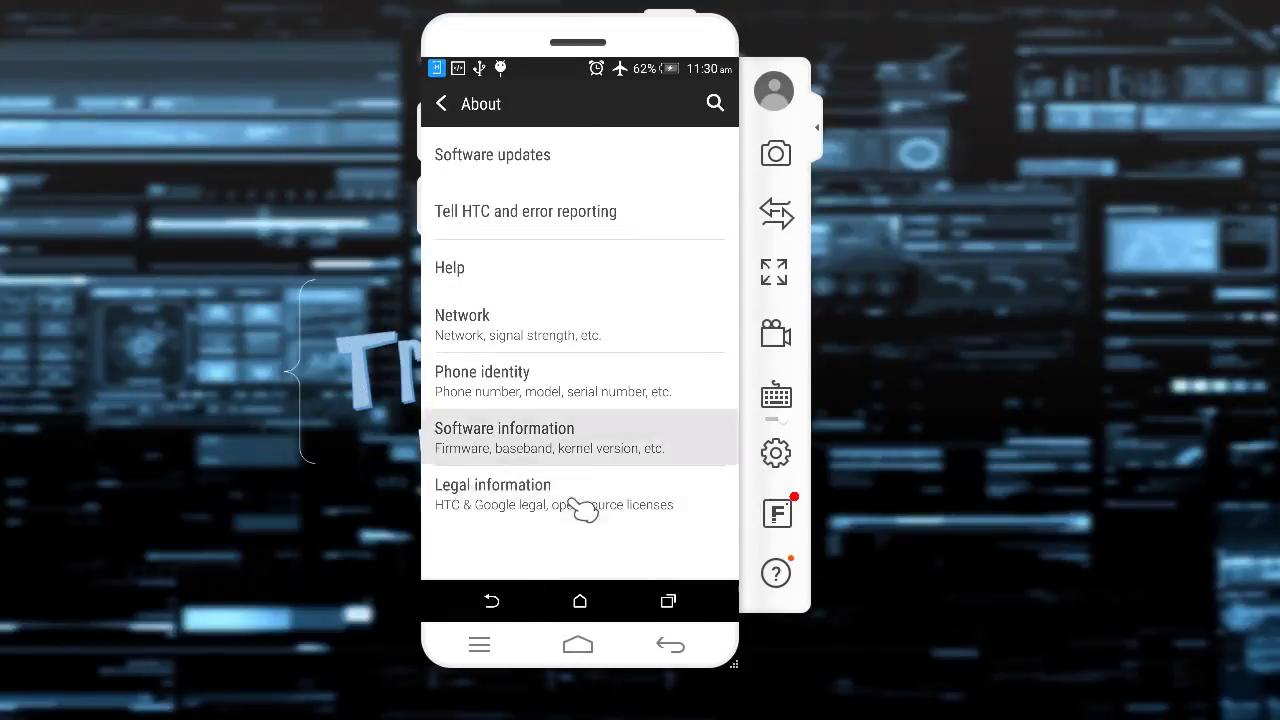
key("Return")
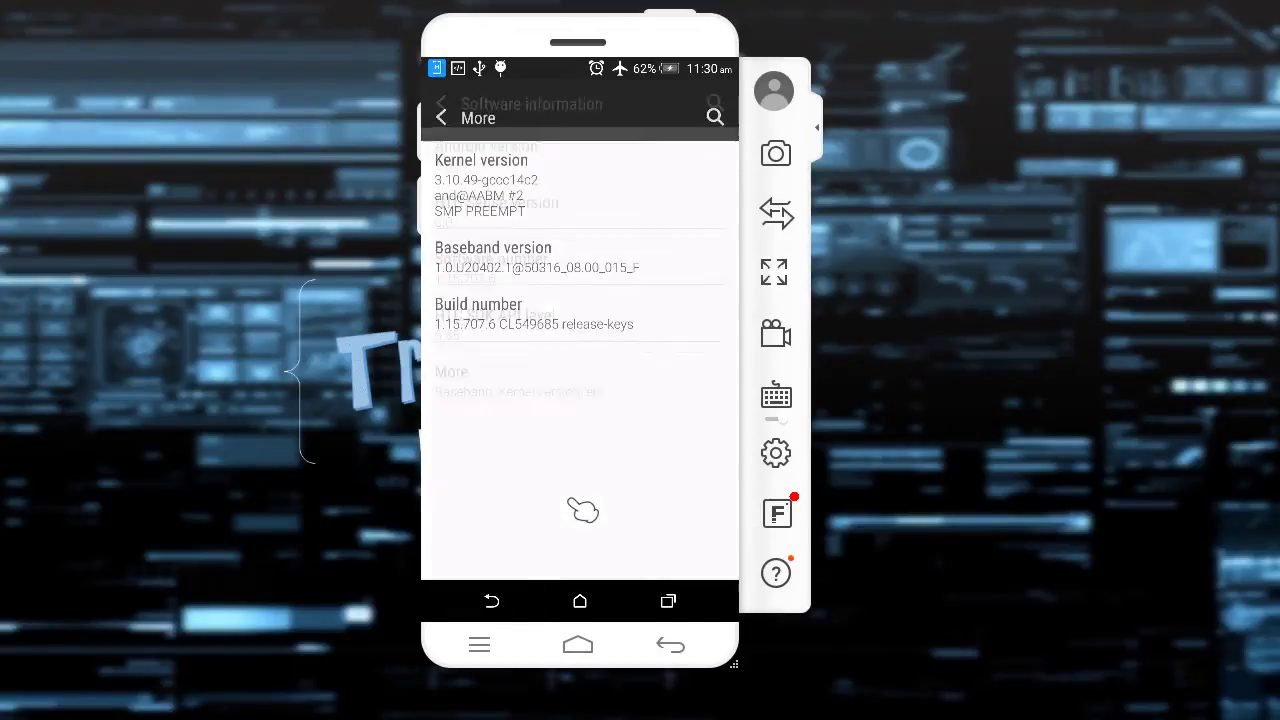
key("Return")
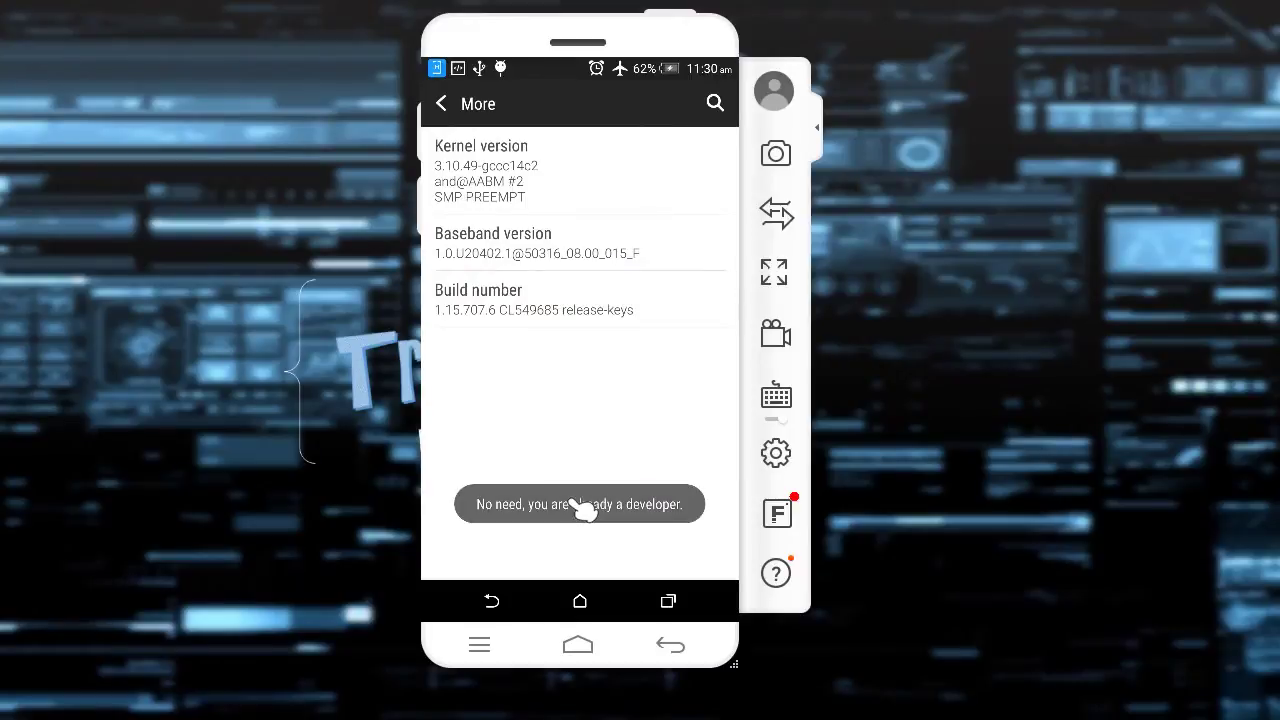
key("Return")
key("Return")
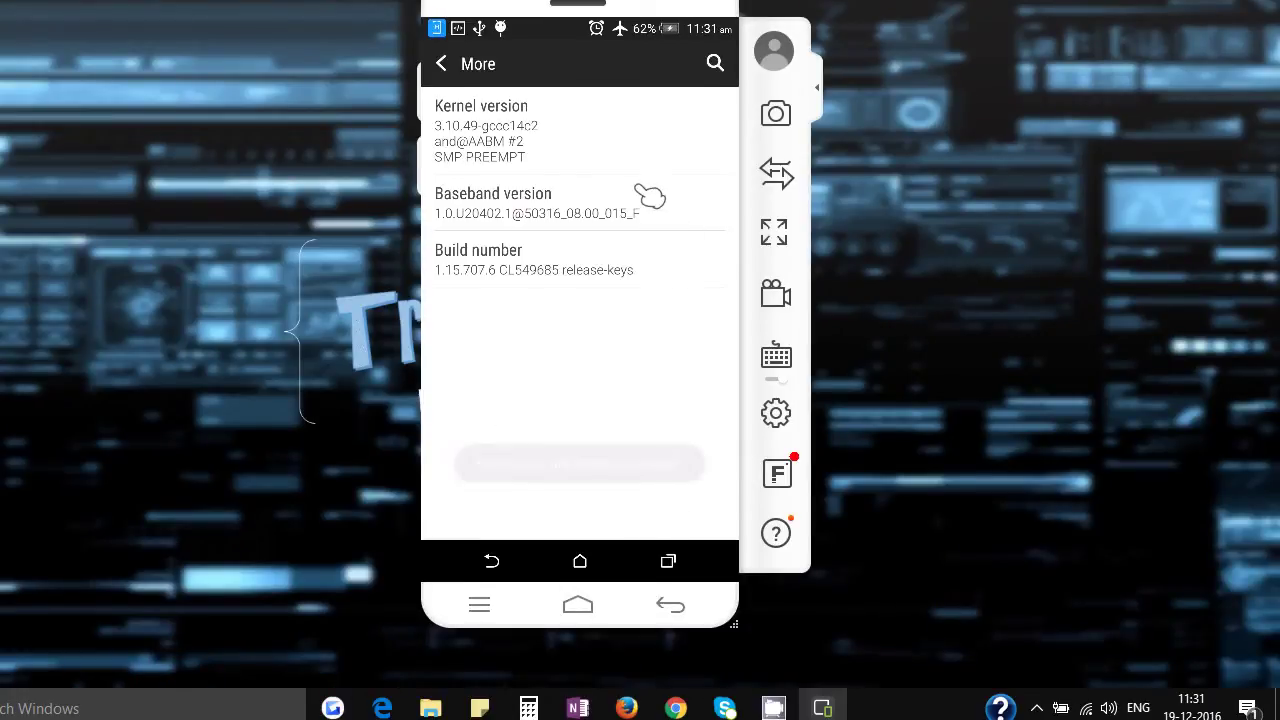
Return to the phone's main settings and open Developer options to check the USB debugging setting.
key("Escape")
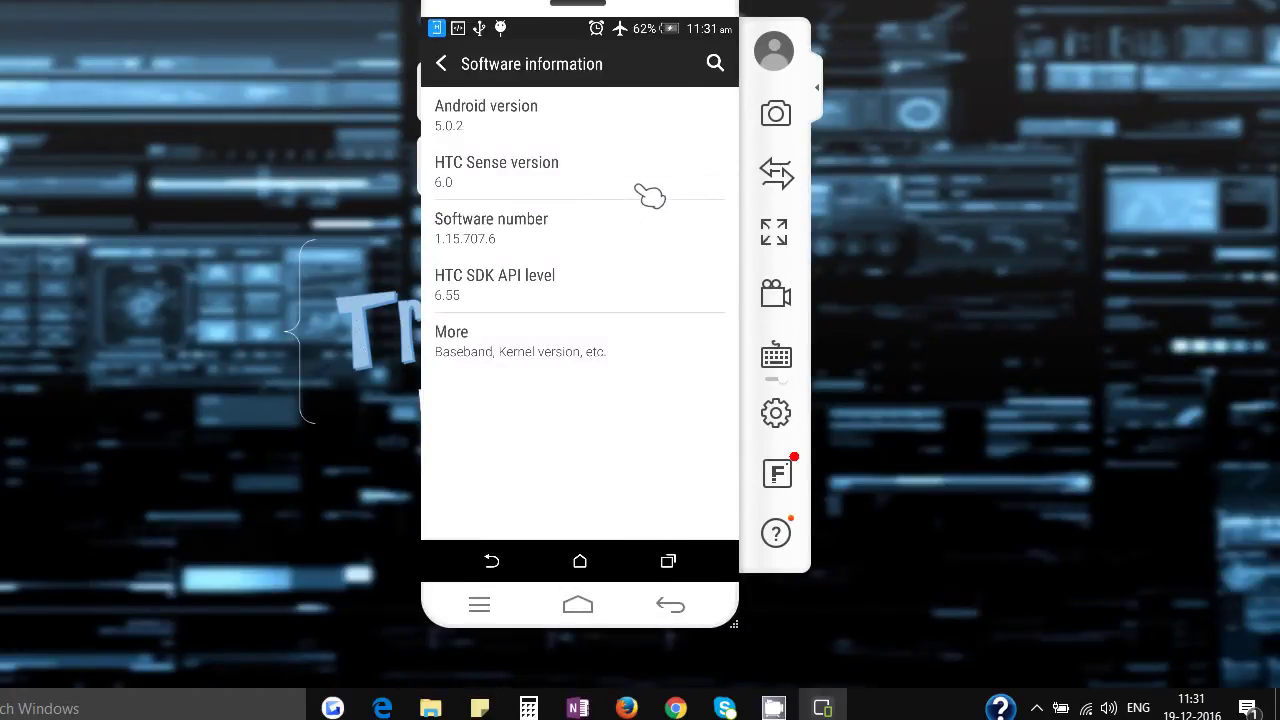
key("Escape")
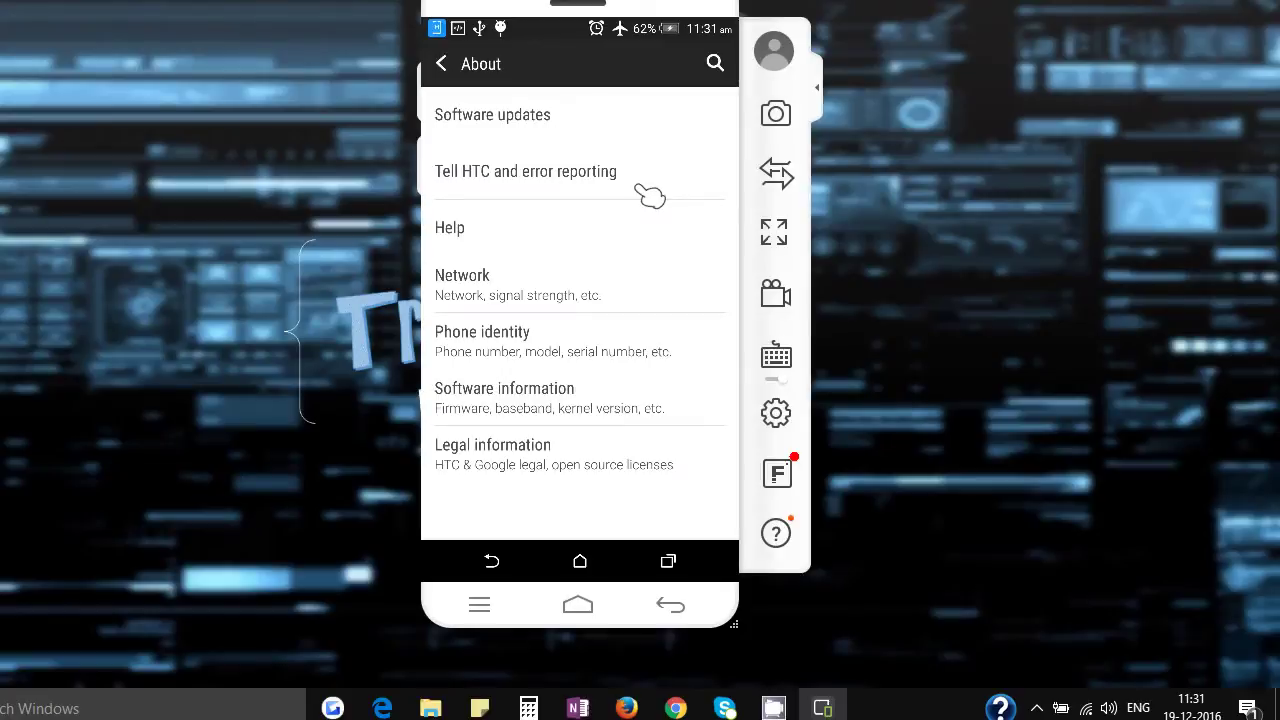
key("Escape")
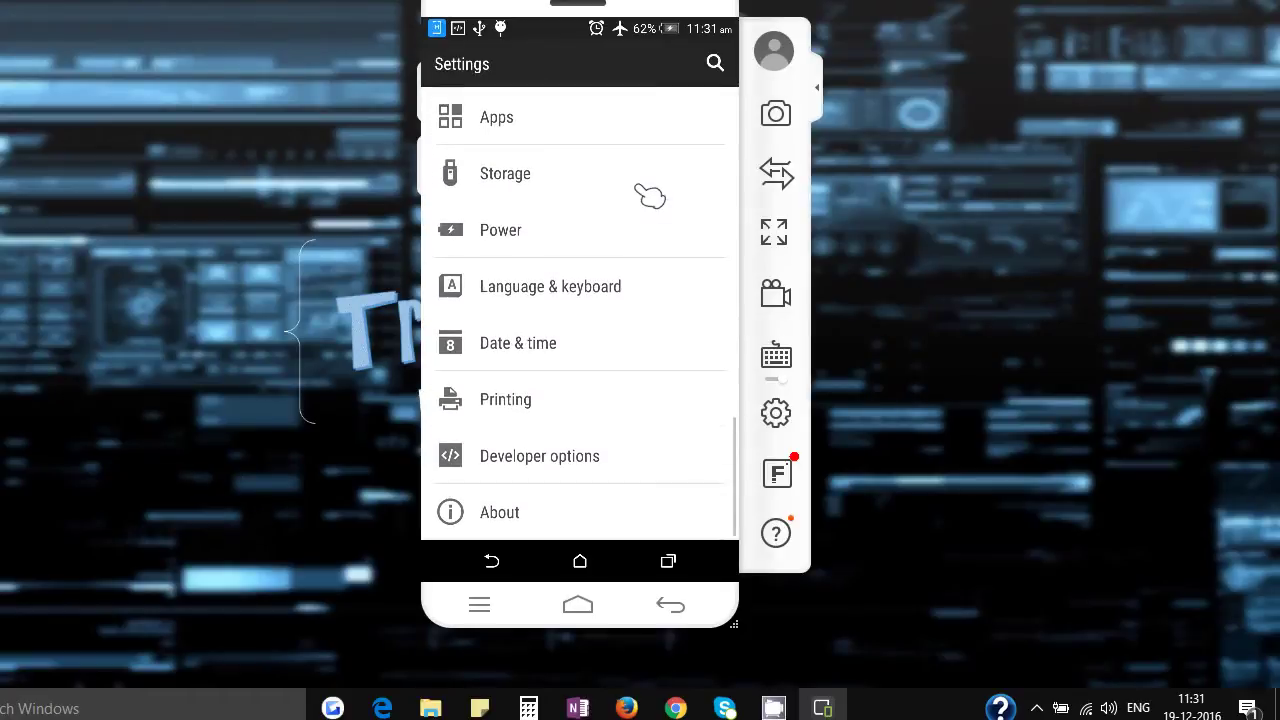
key("Return")
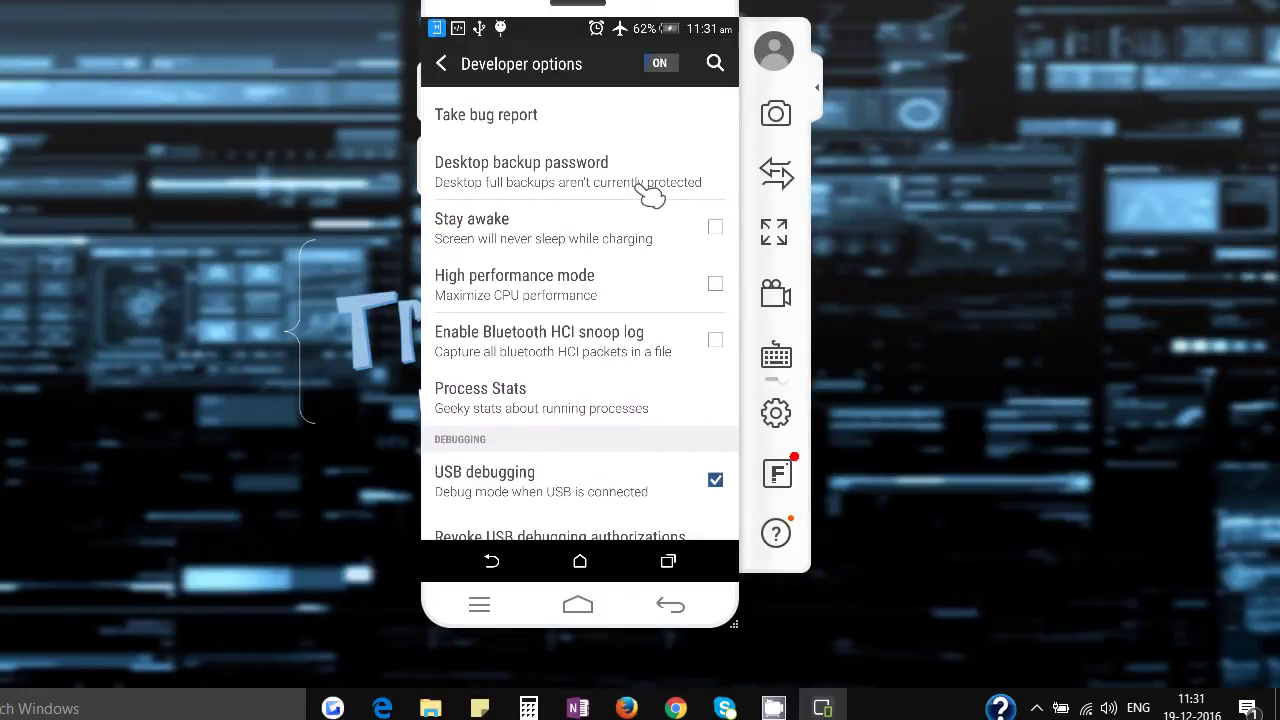
scroll(651, 196, "down", 4)
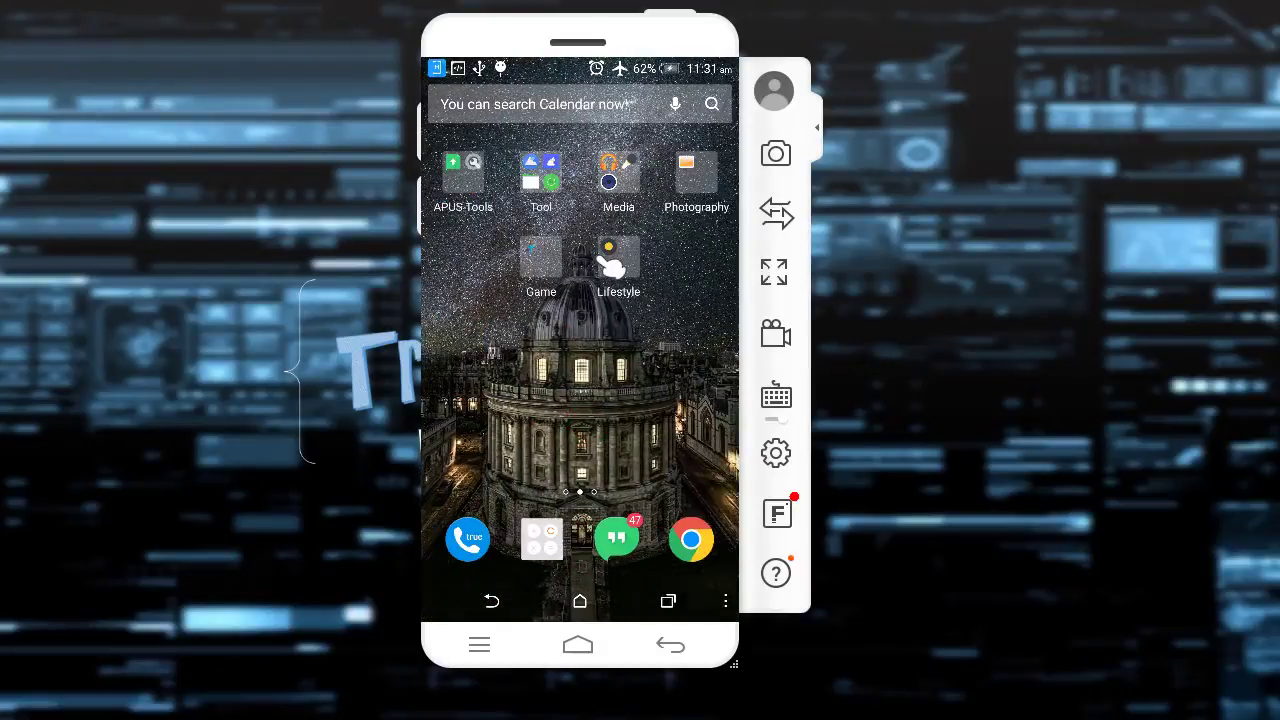
Change MirrorGo's display resolution to HD quality and confirm the change.
left_click_drag(540, 252, 606, 257)
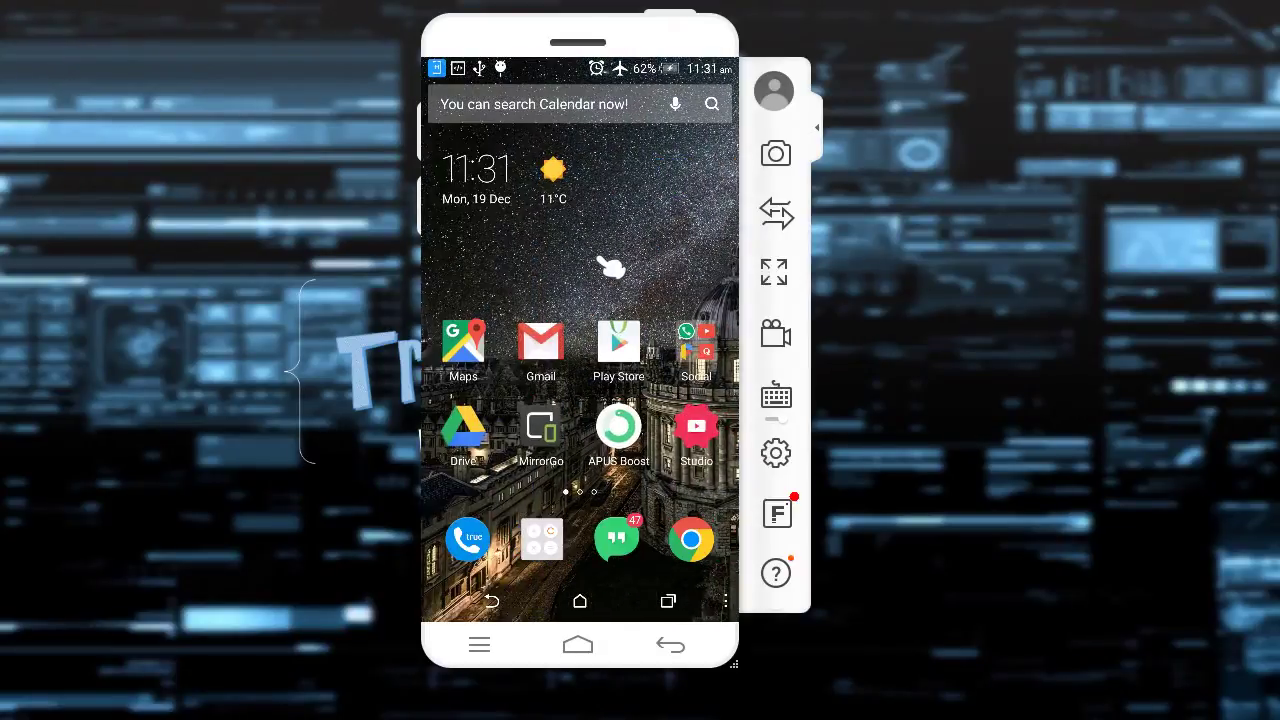
left_click(777, 455)
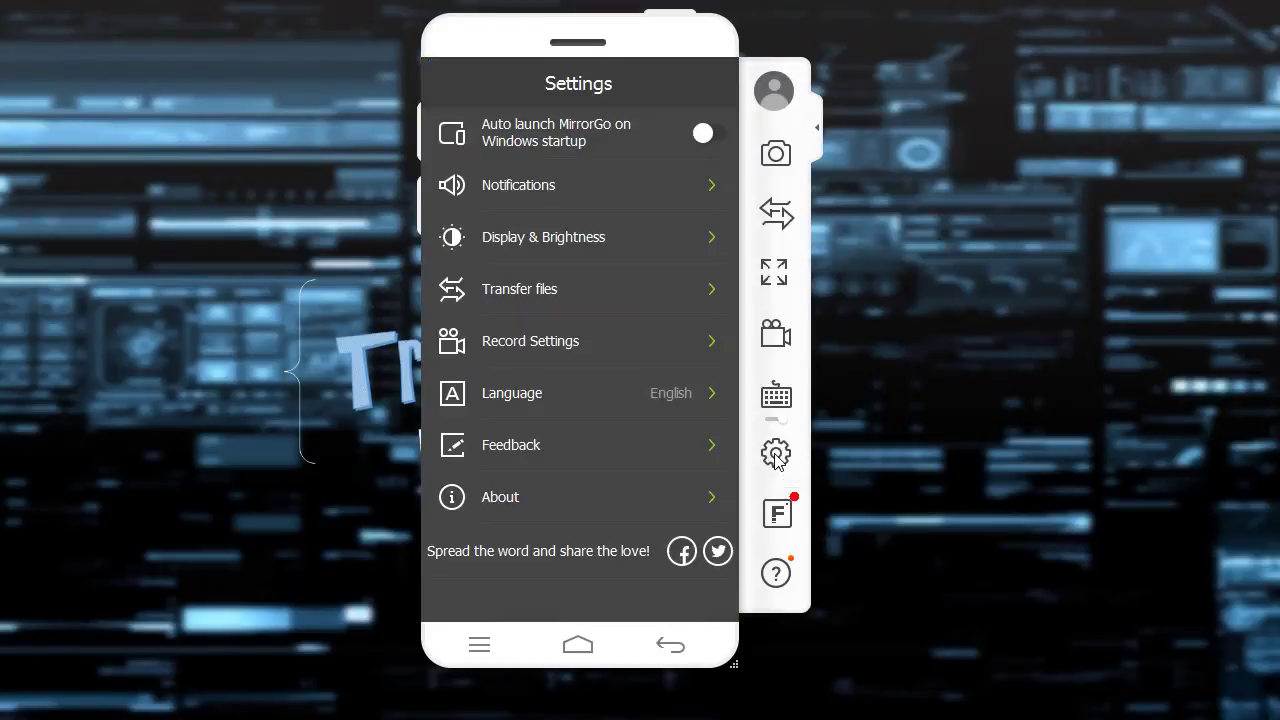
left_click(550, 240)
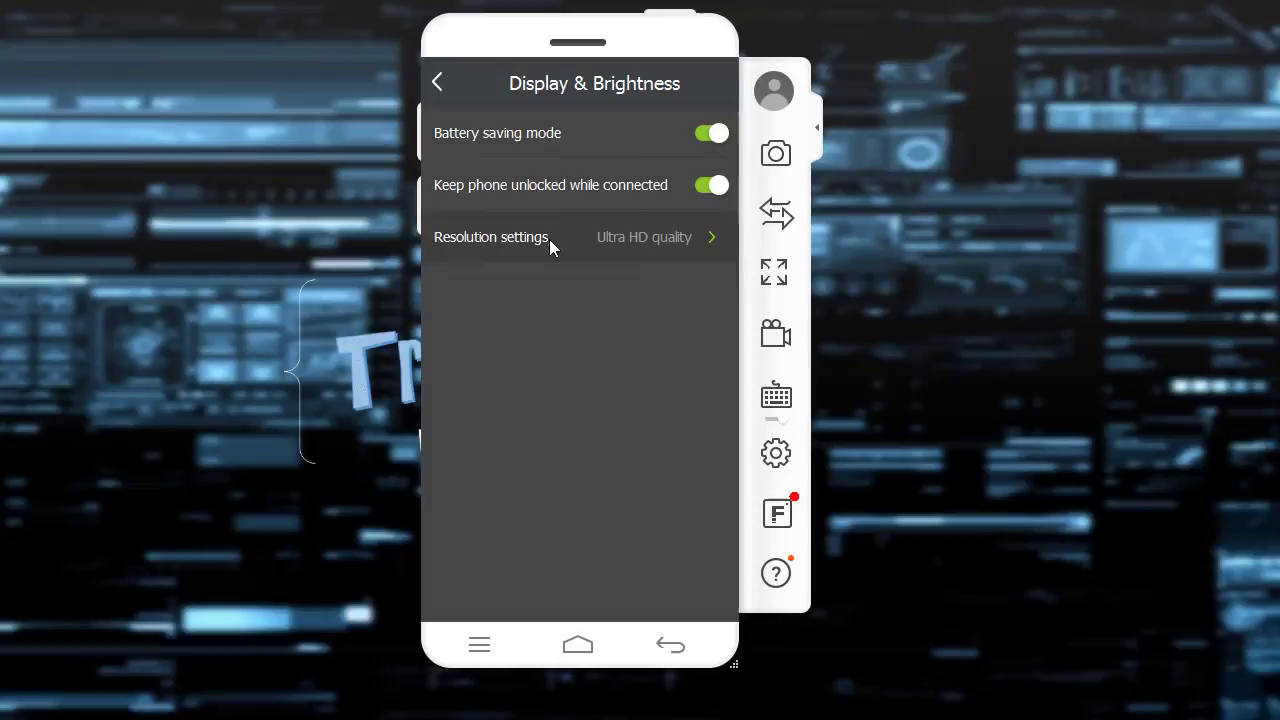
left_click(604, 240)
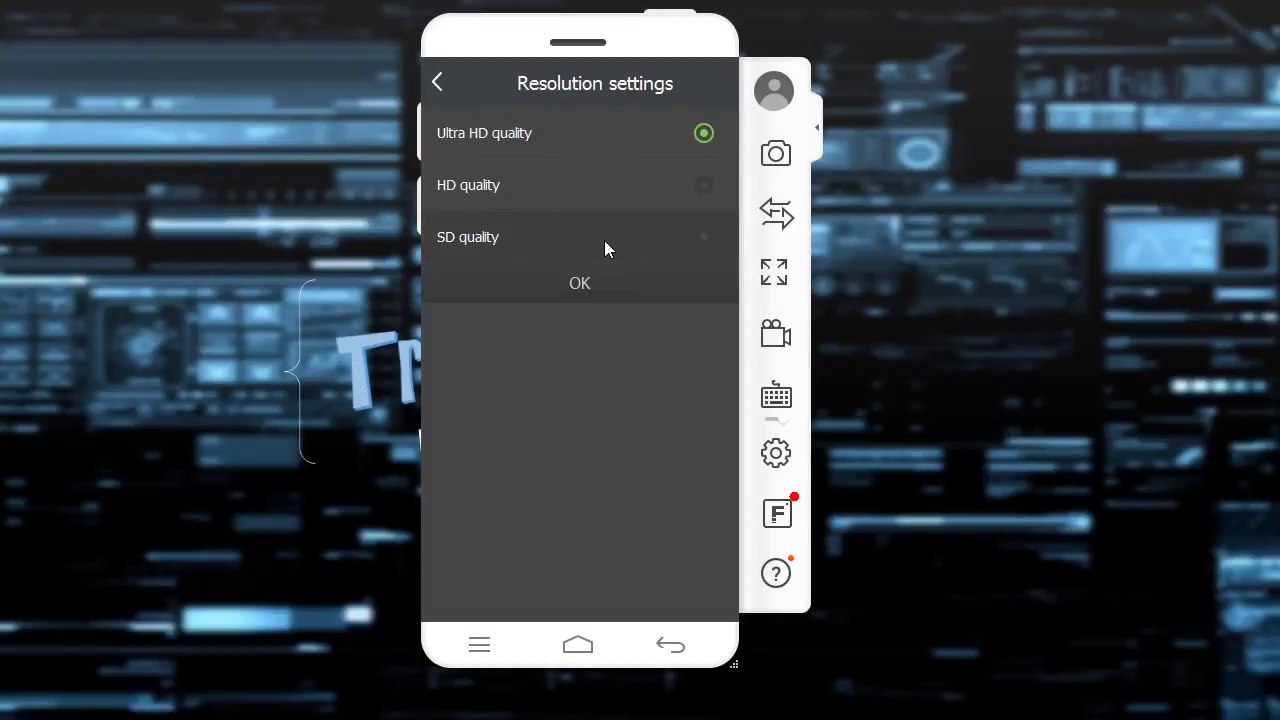
left_click(654, 191)
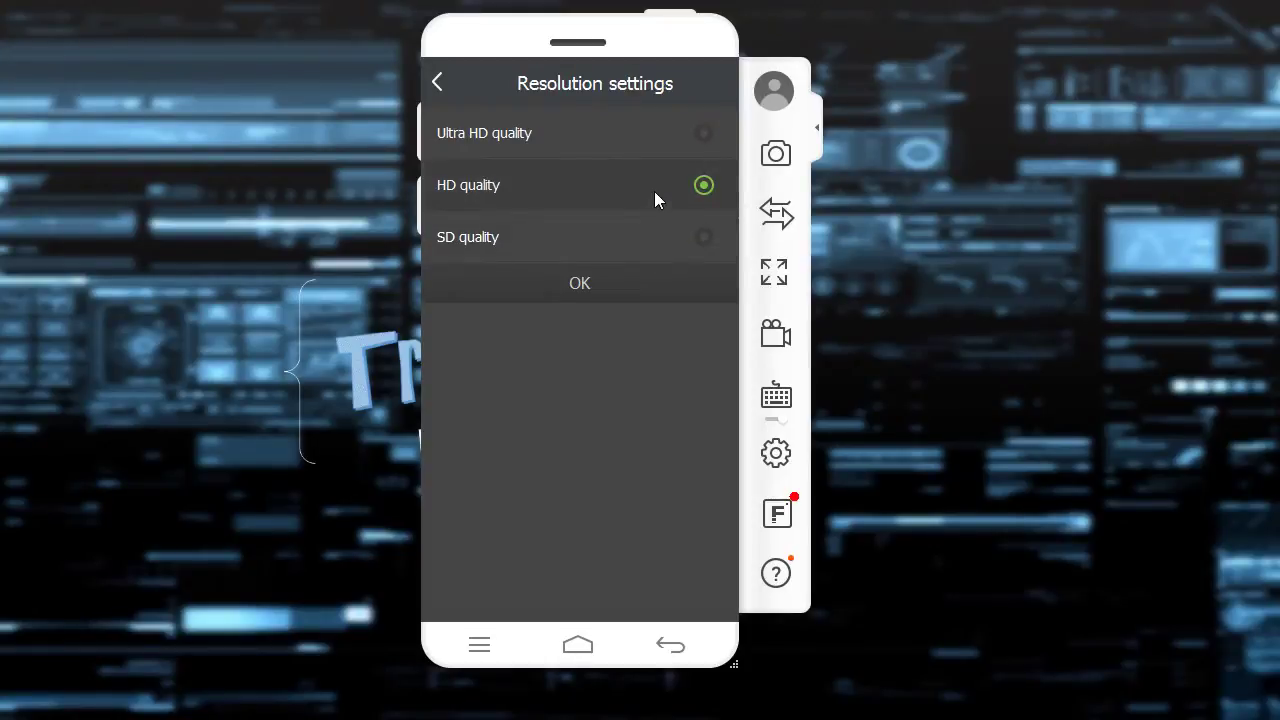
left_click(585, 283)
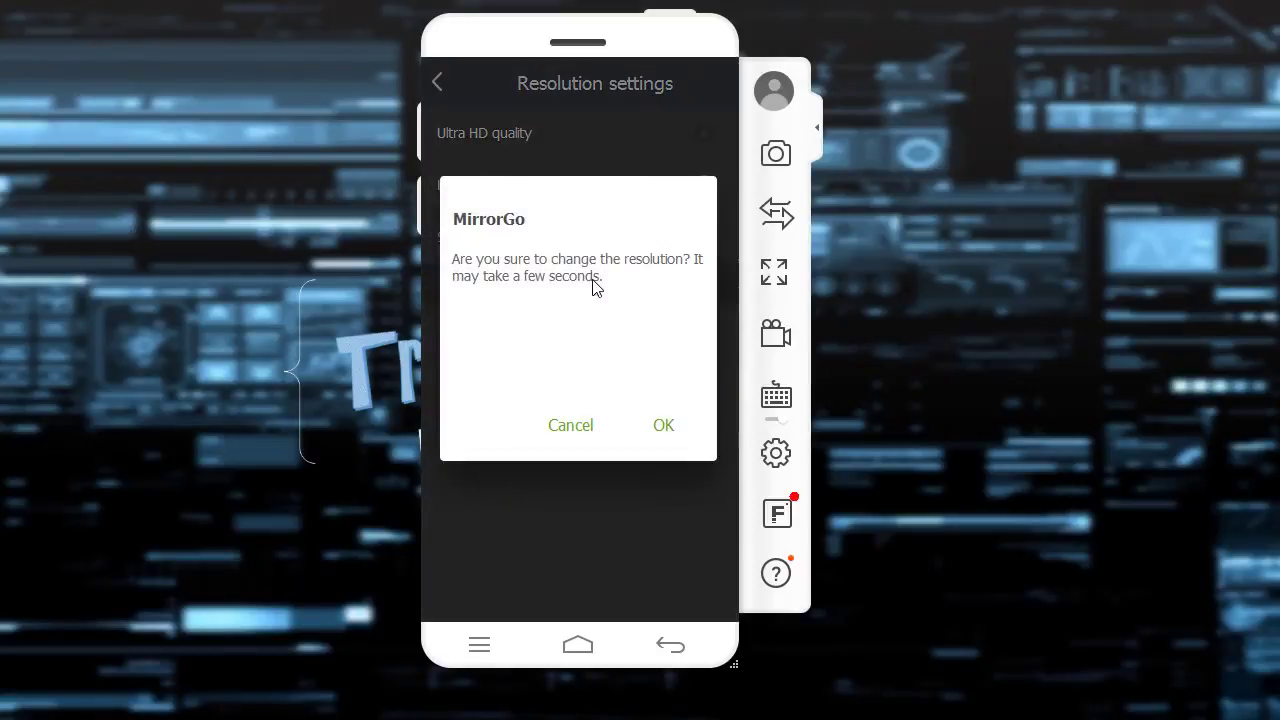
left_click(671, 437)
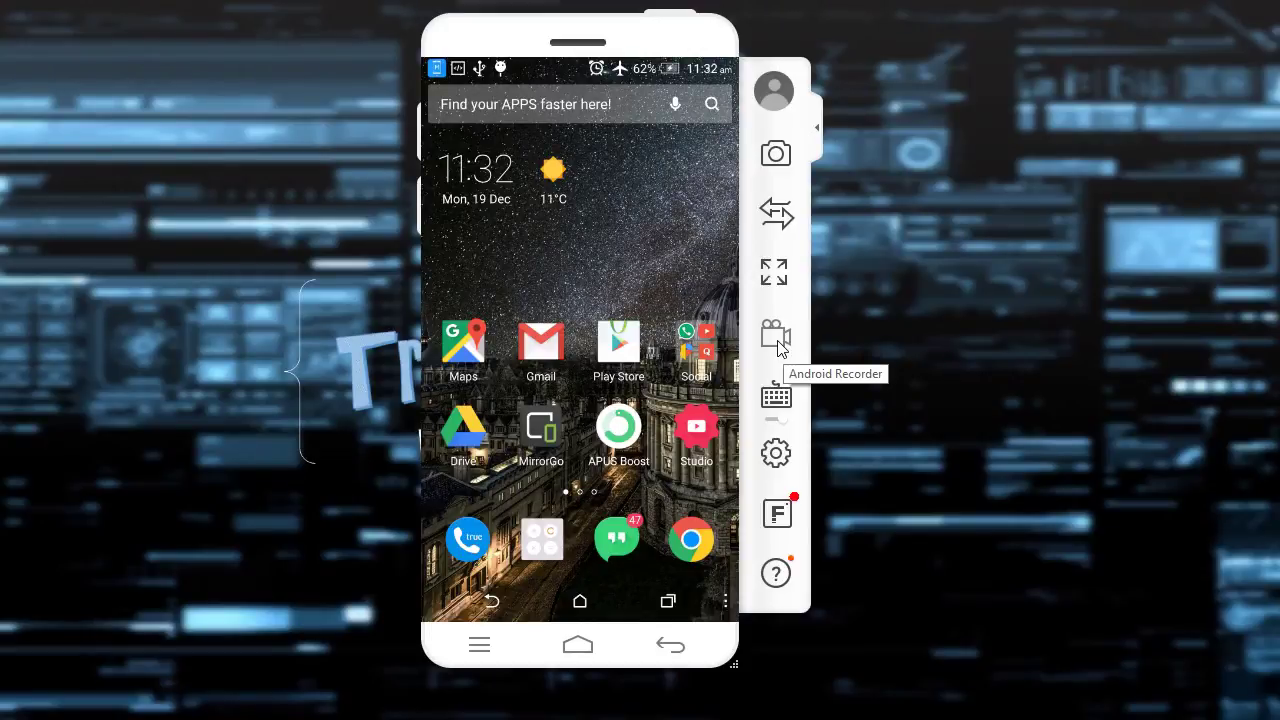
Start the Android Recorder for the mirrored phone and acknowledge the notice about authorization on the device.
left_click(779, 343)
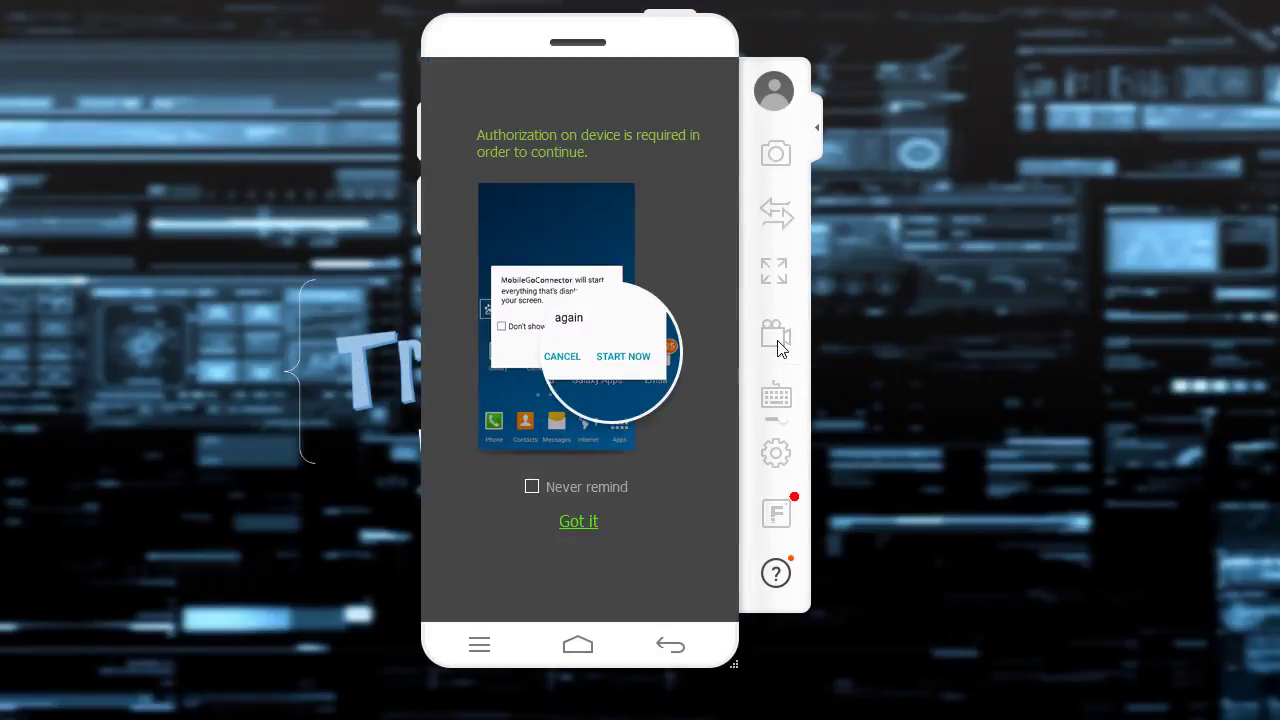
left_click(581, 523)
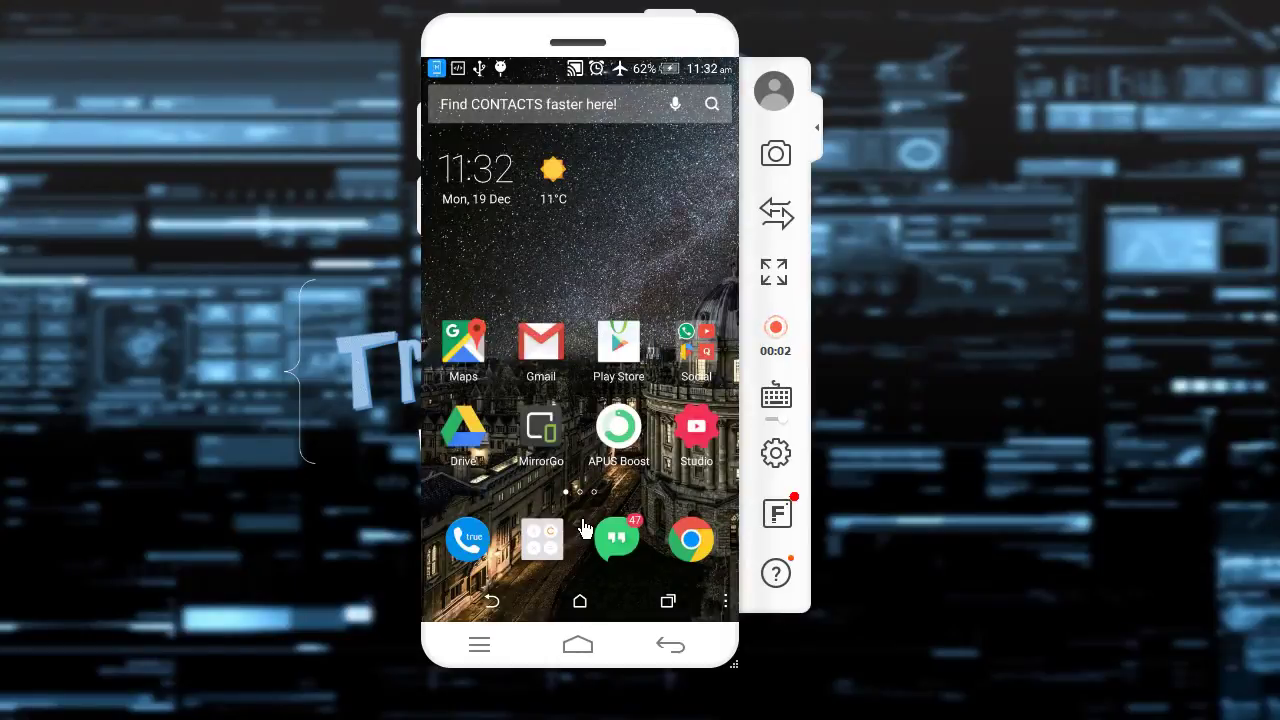
Open the phone's calculator, compute 2525×35, and return to the phone's home screen.
left_click(585, 528)
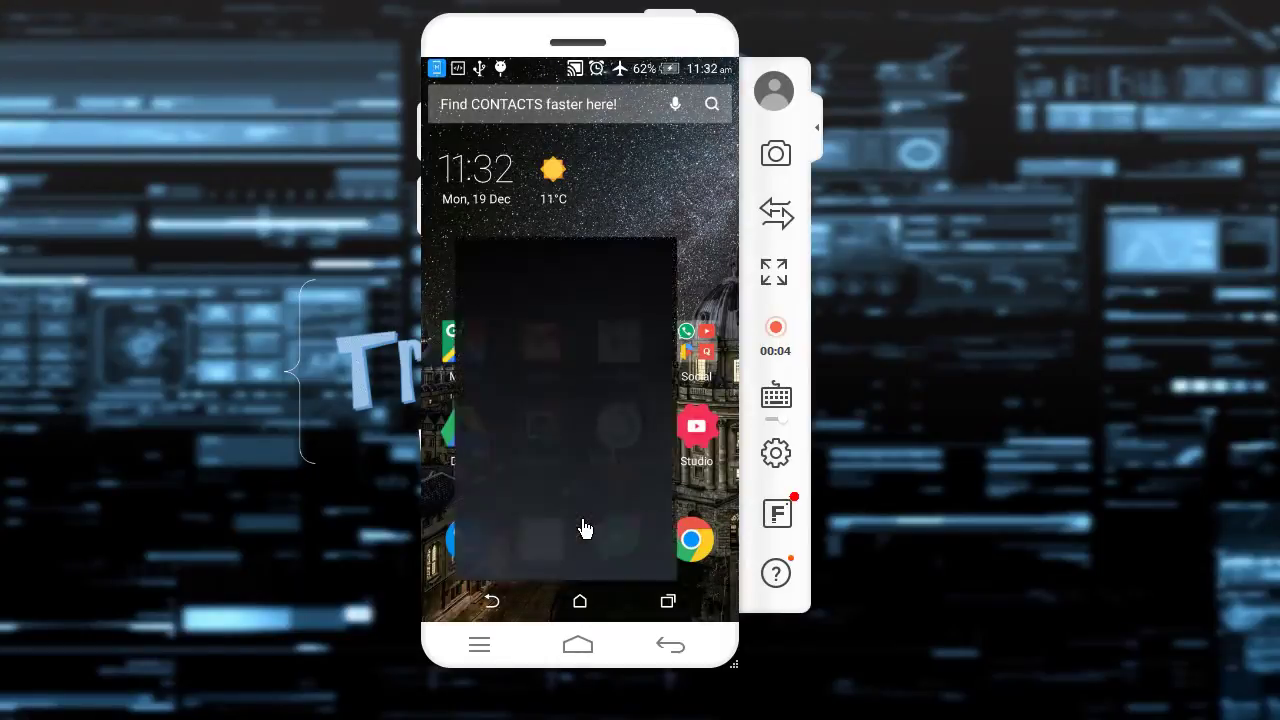
left_click(585, 528)
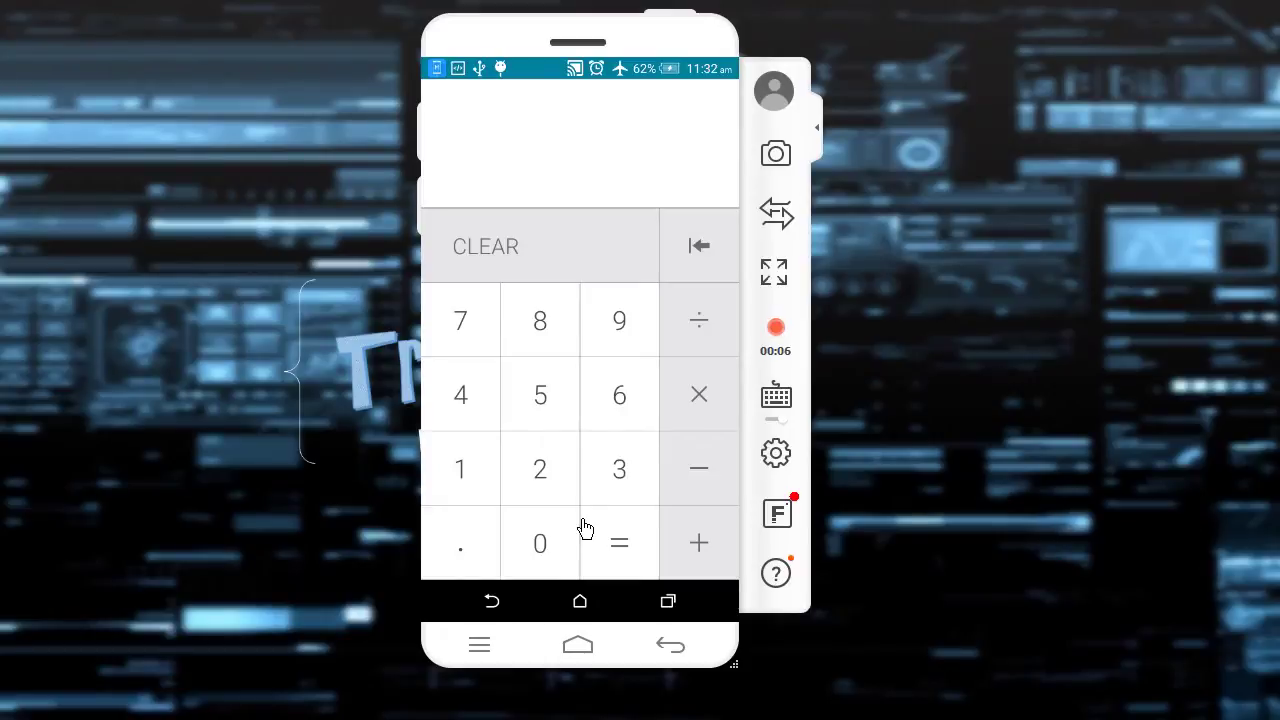
type("25")
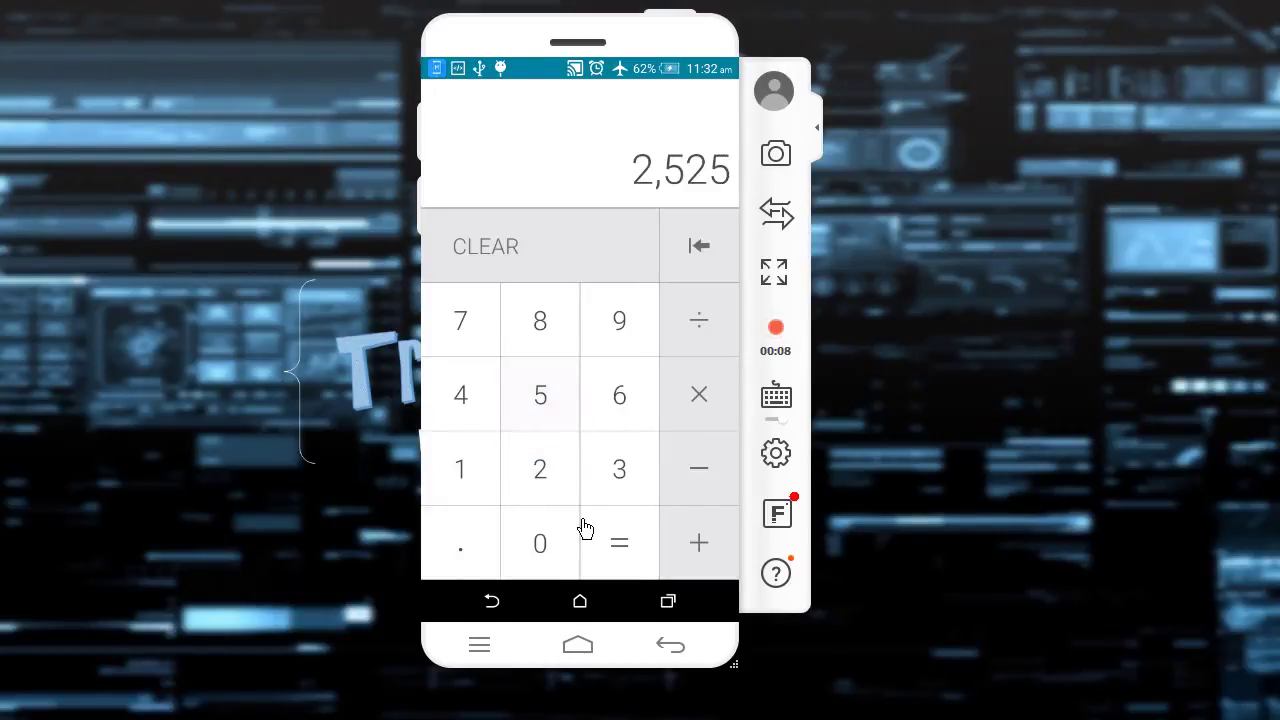
type("25*35")
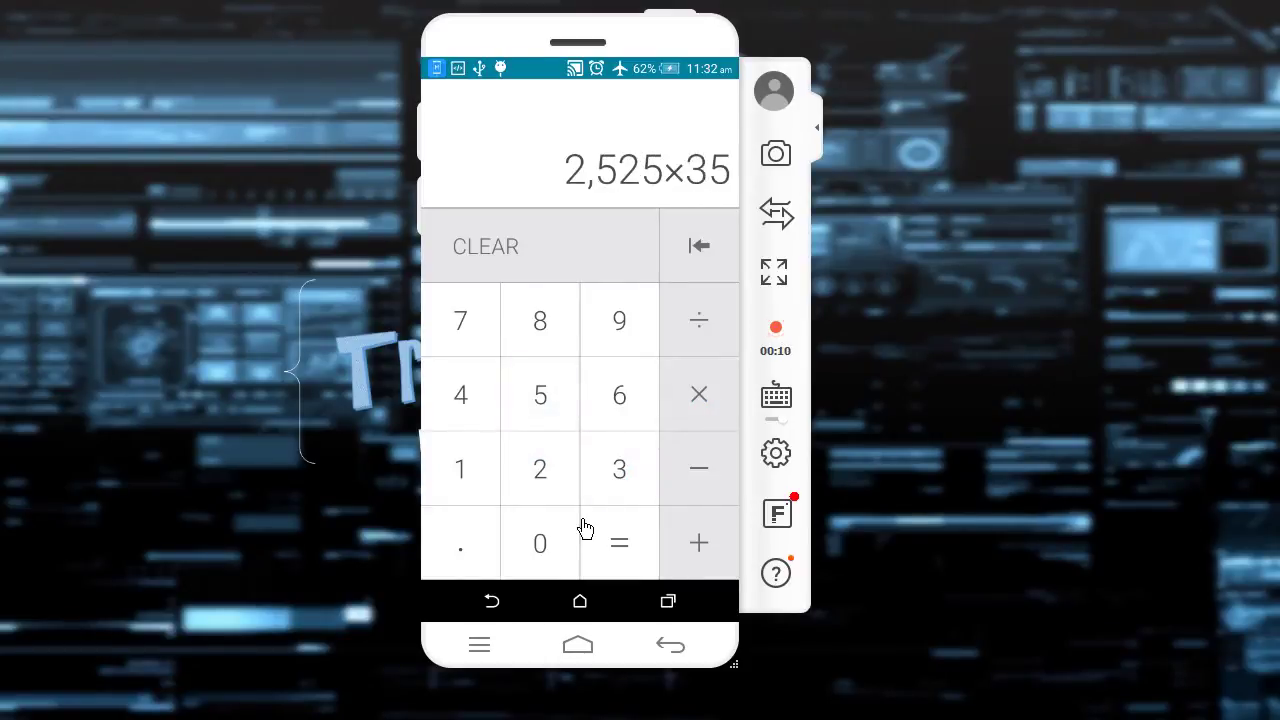
key("Return")
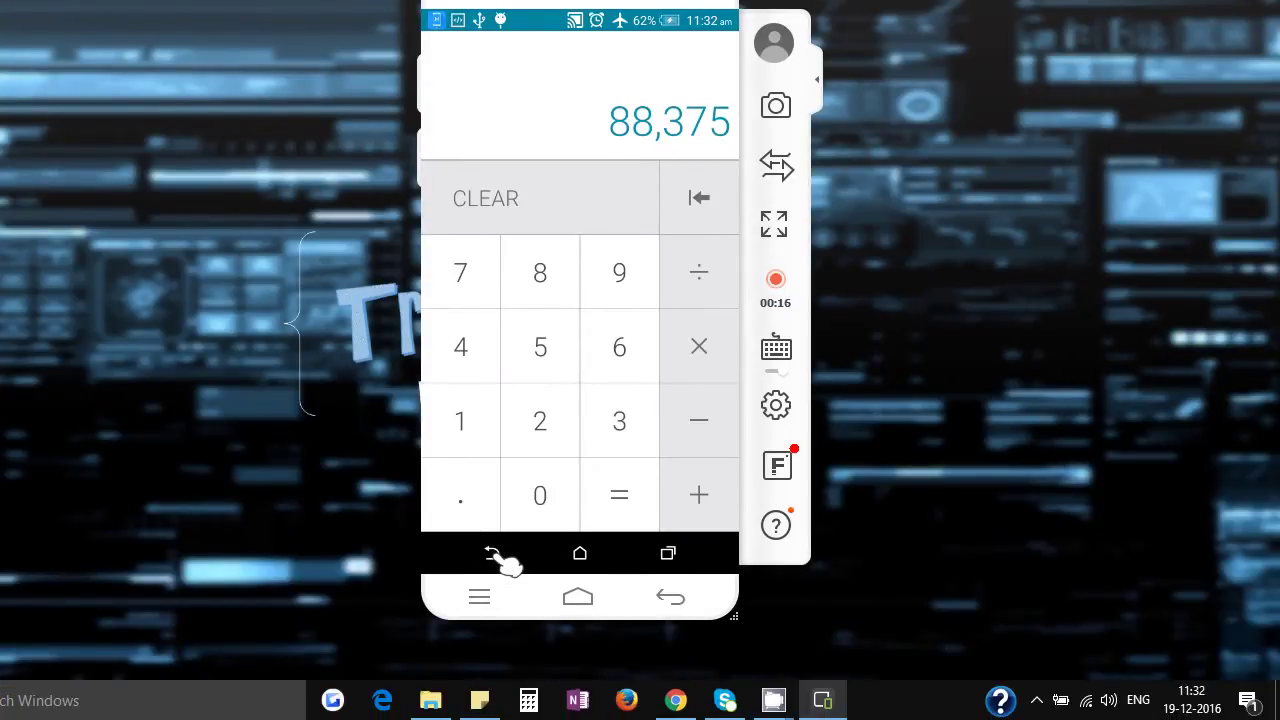
left_click(492, 552)
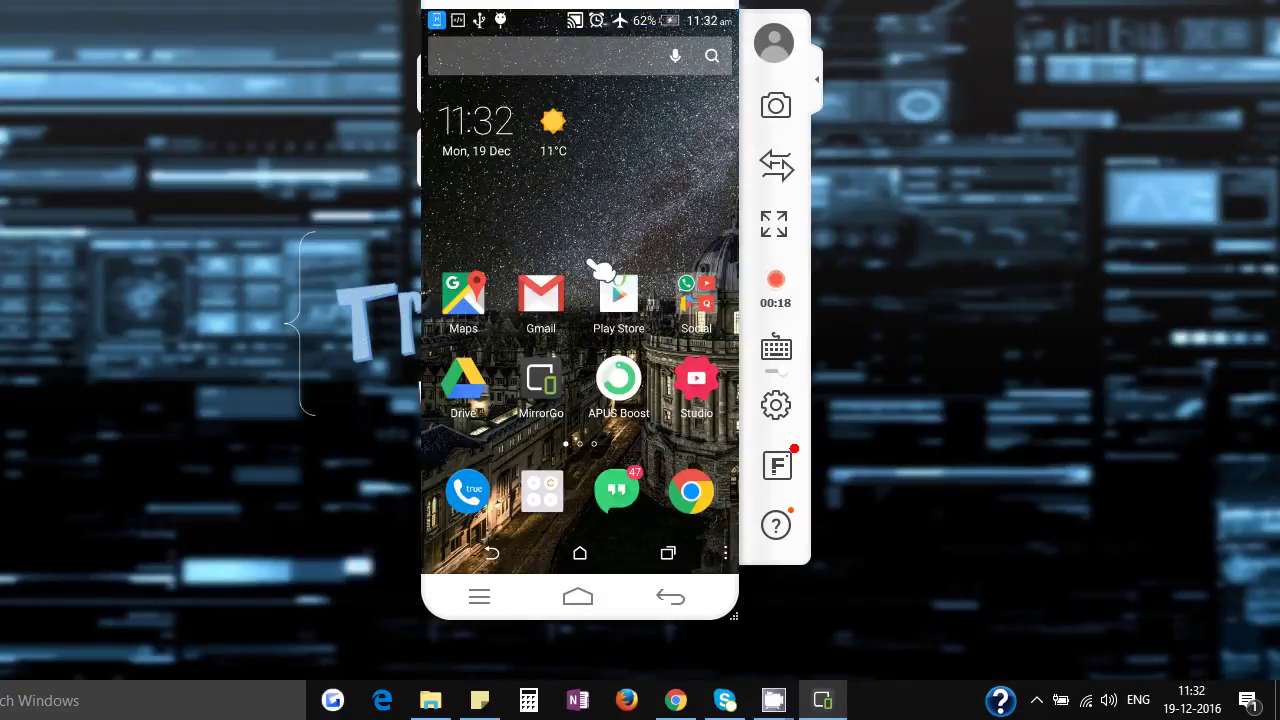
Open the phone's Play Store, browse the Apps & Games listings on its main page, and return to the home screen.
left_click(600, 272)
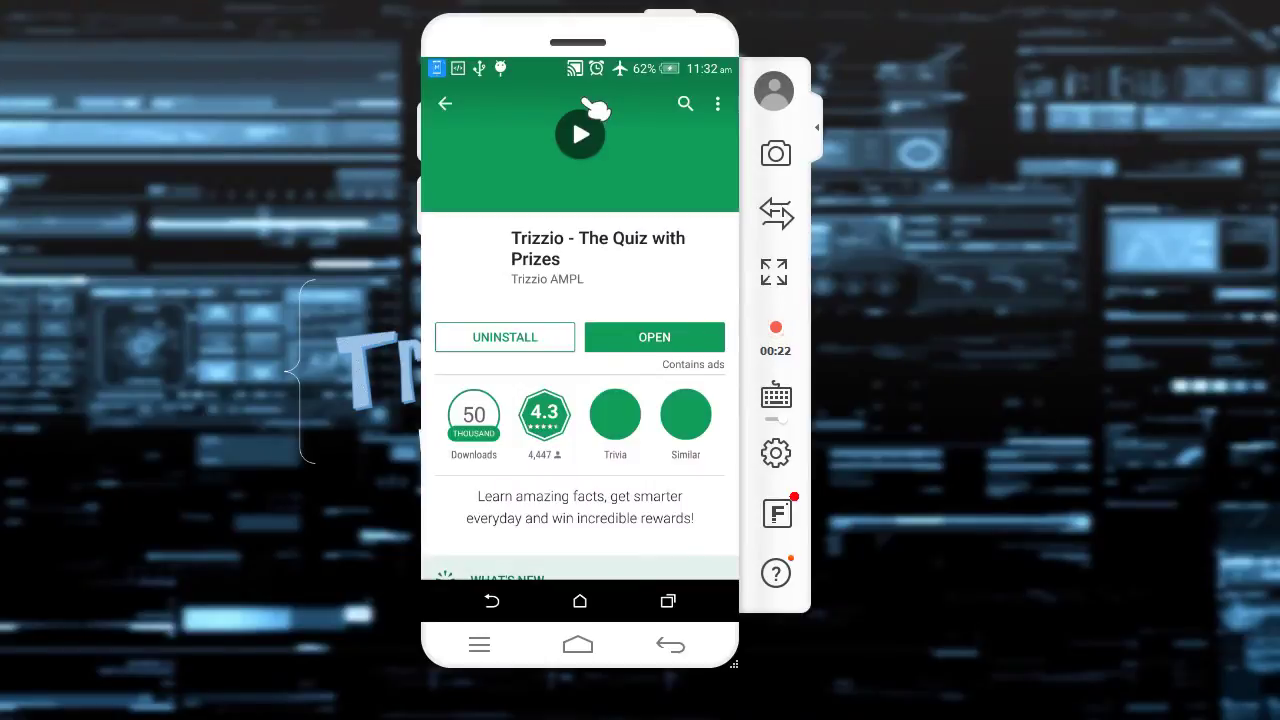
right_click(594, 108)
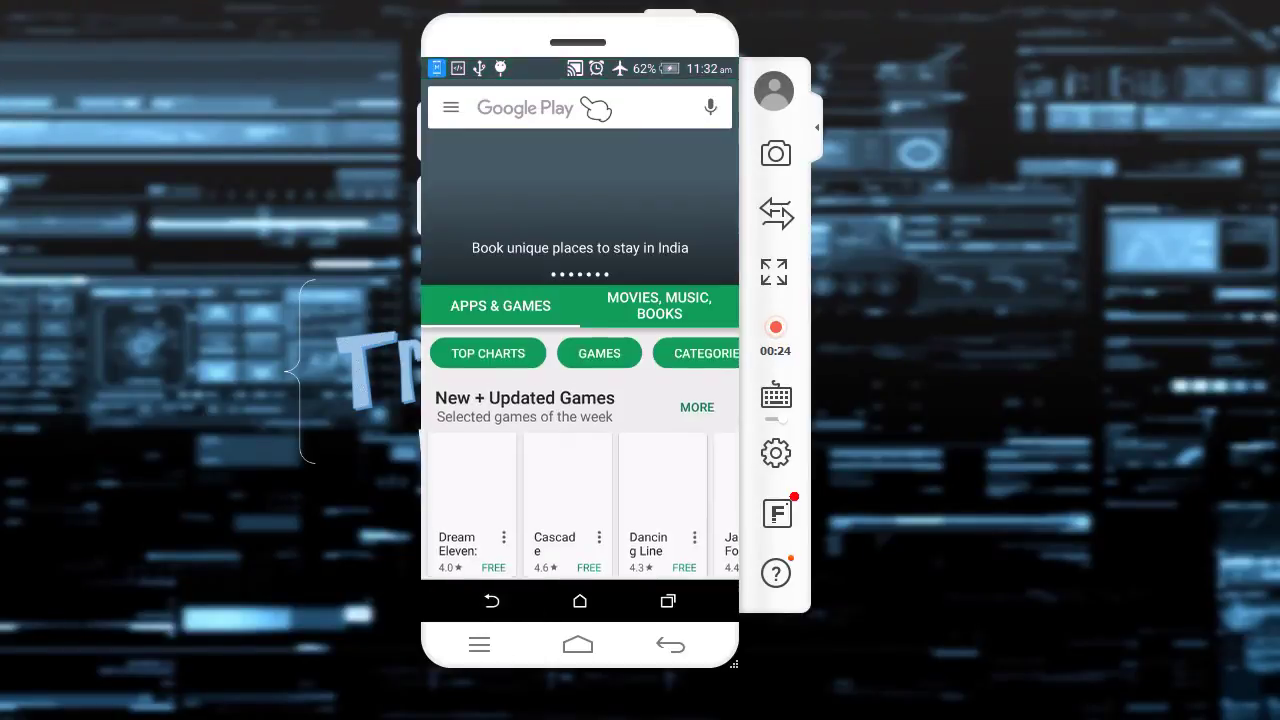
scroll(596, 108, "down", 6)
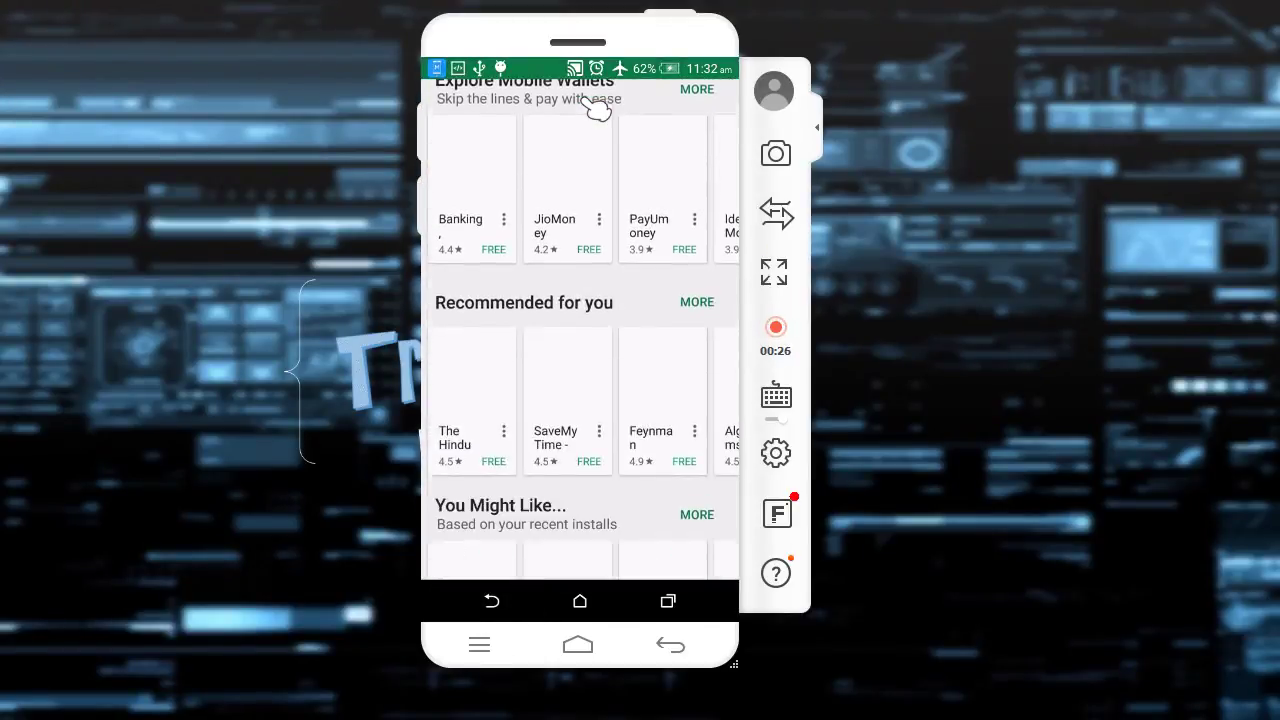
scroll(596, 108, "up", 8)
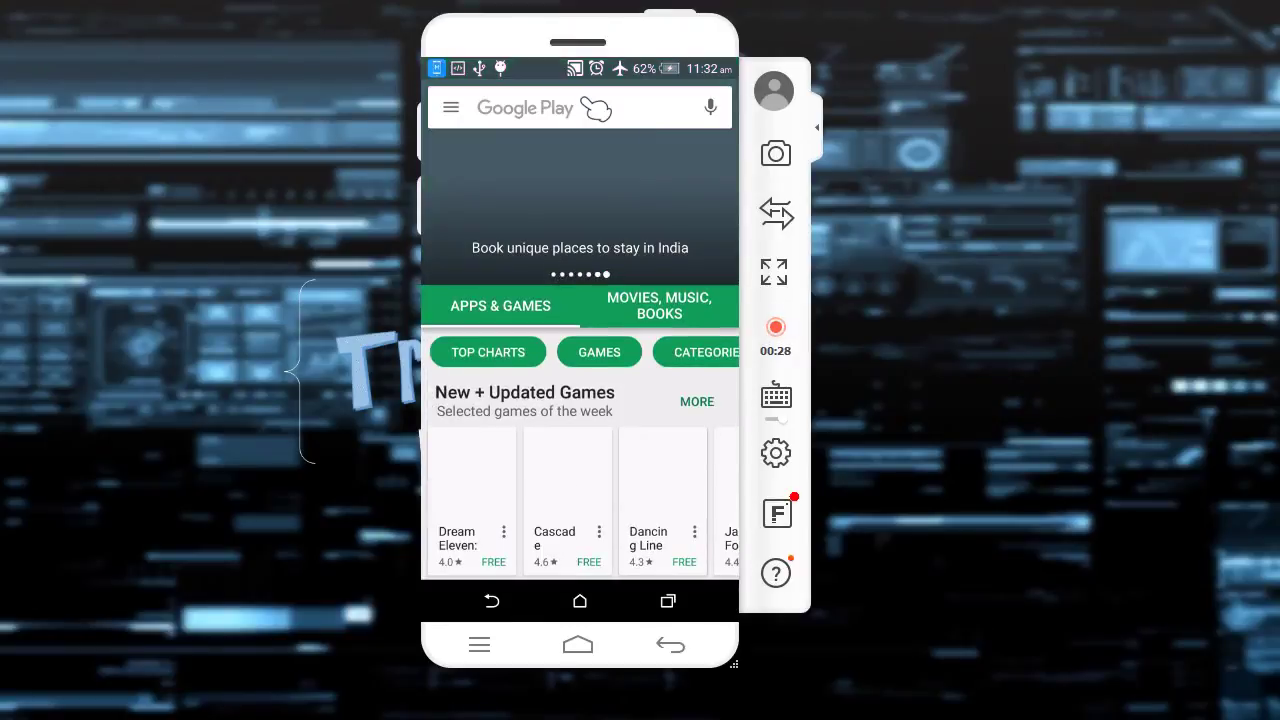
right_click(596, 108)
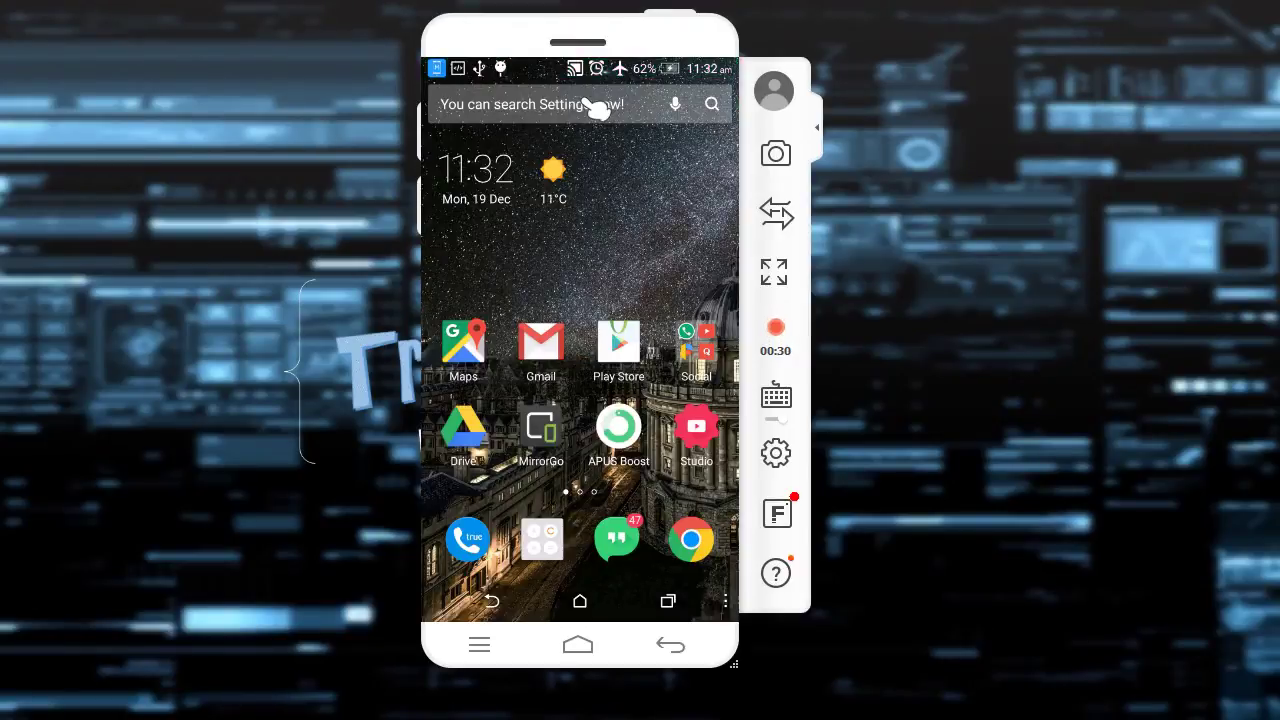
Stop the phone screen recording, dismiss the saved-video message, and return the phone to its home screen.
left_click(777, 332)
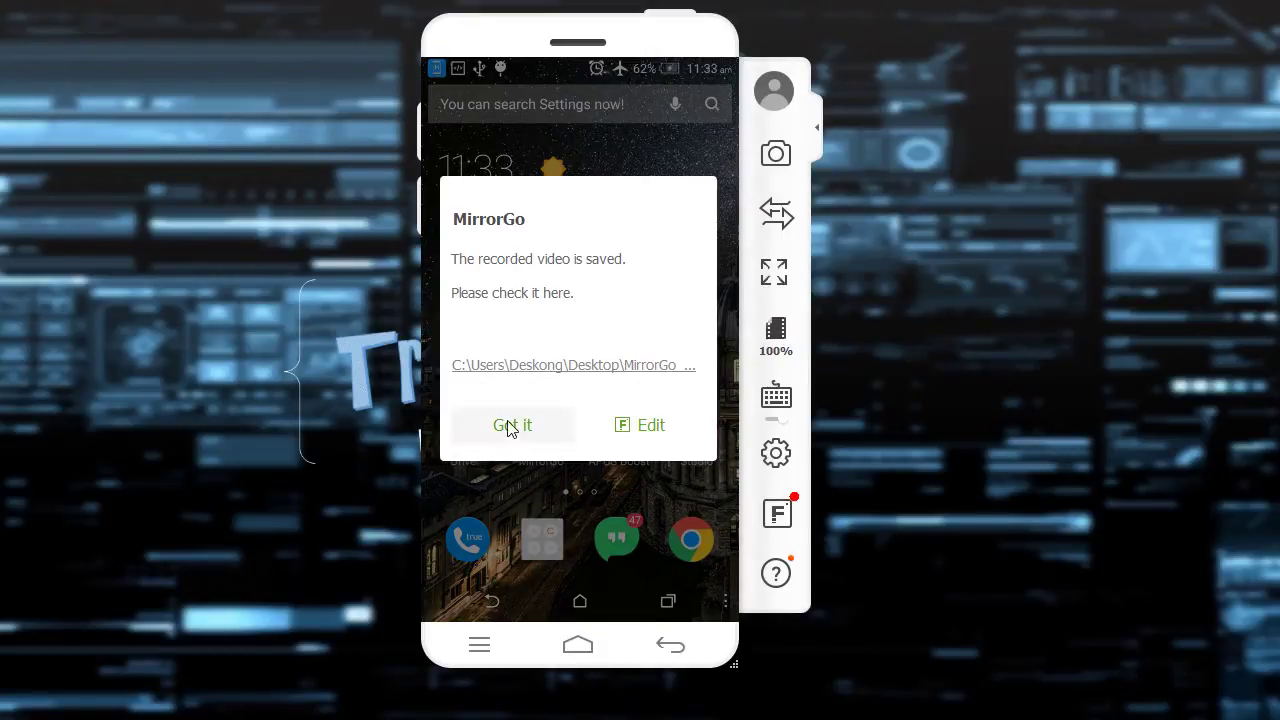
left_click(508, 427)
left_click(550, 440)
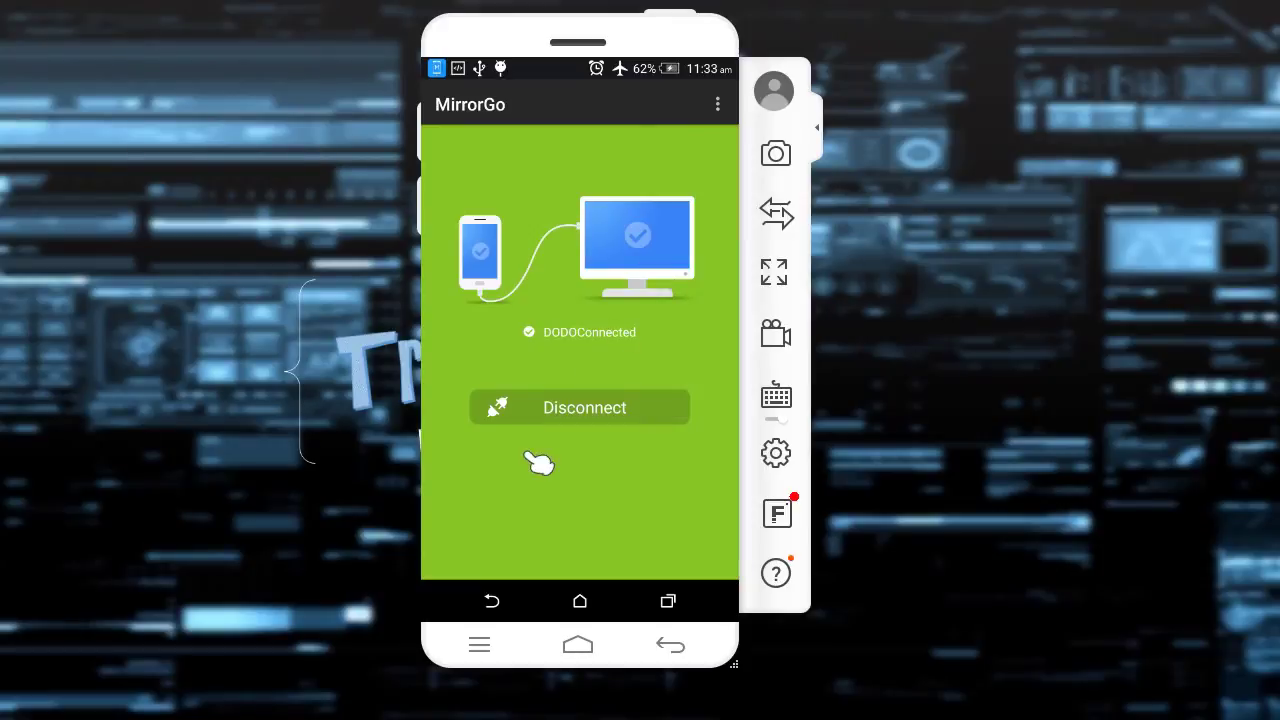
right_click(536, 460)
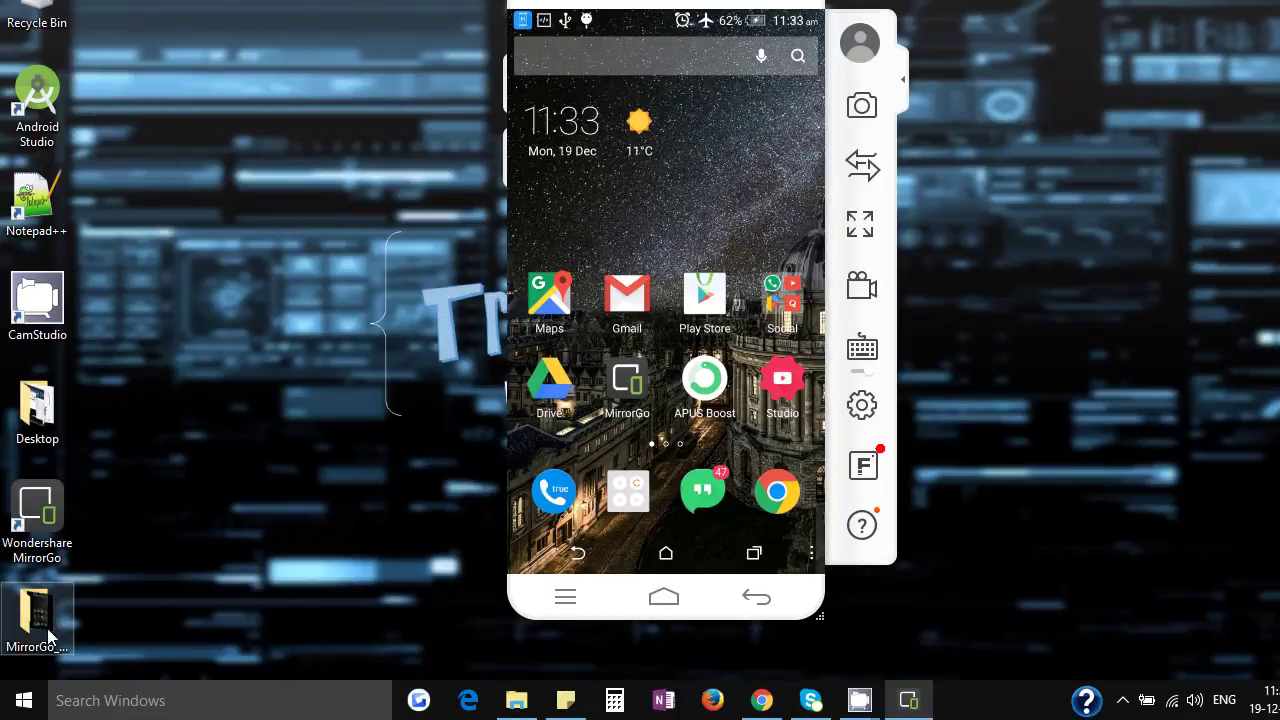
Play the 20161219_113222 recording from the desktop's MirrorGo_RecordFolder in VLC media player and close the player.
double_click(48, 636)
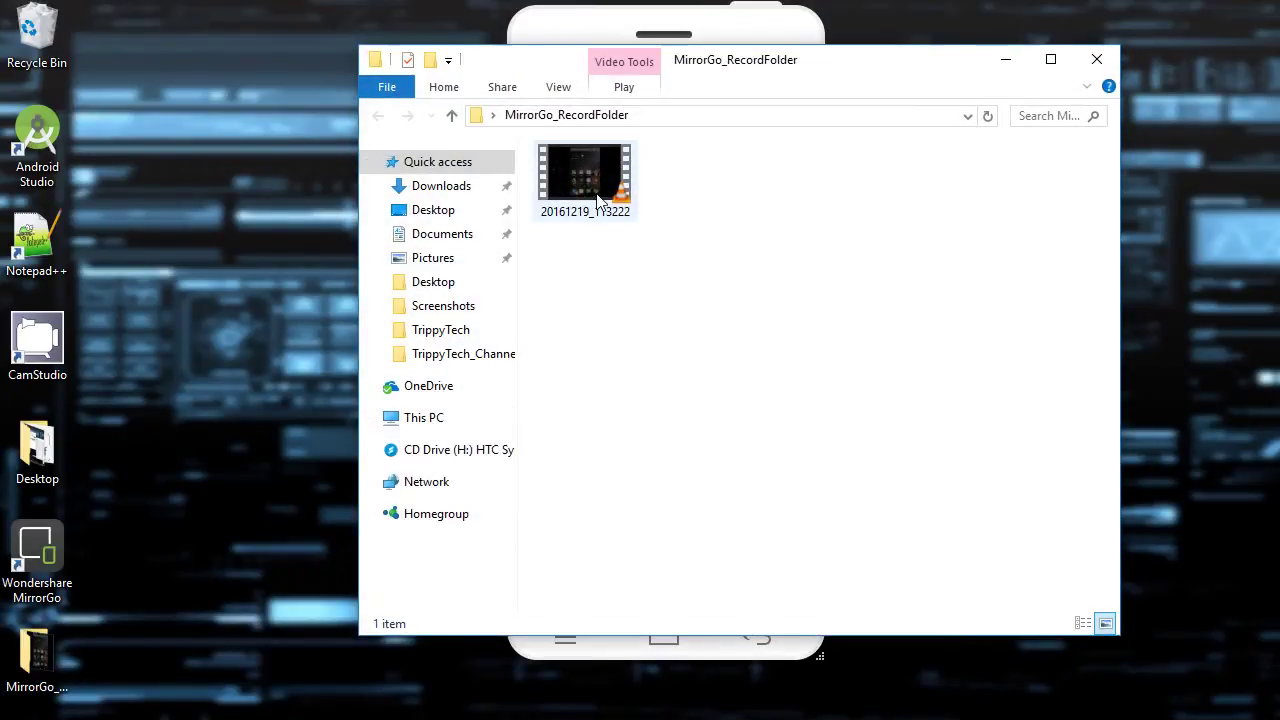
double_click(598, 197)
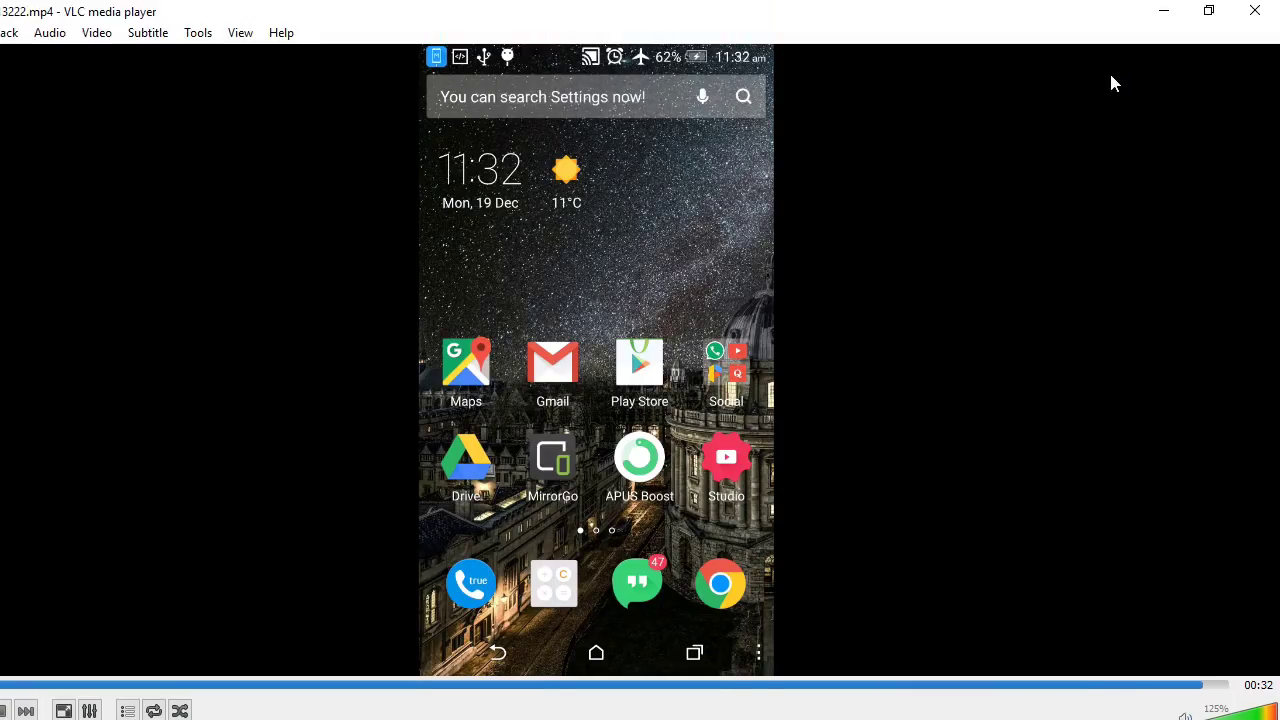
left_click(1255, 10)
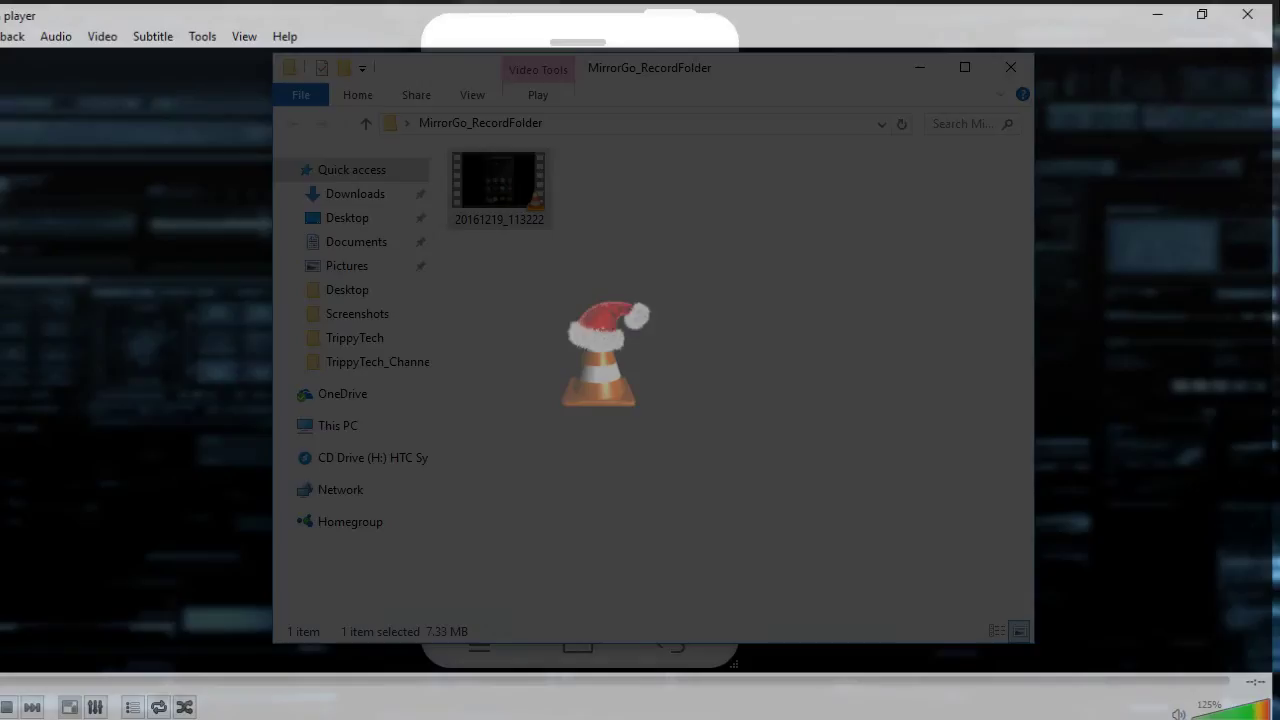